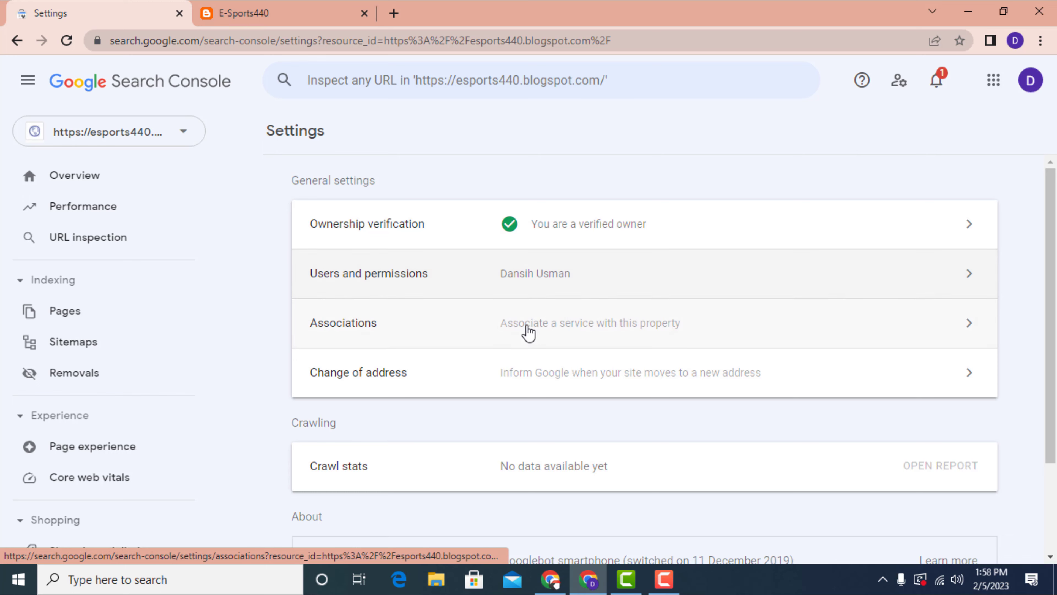
Associate the Search Console property with the esports440 Google Analytics property, using the E Sports 440 data stream.
{"action": "scroll", "coordinate": [566, 333], "scroll_direction": "down", "scroll_amount": 3}
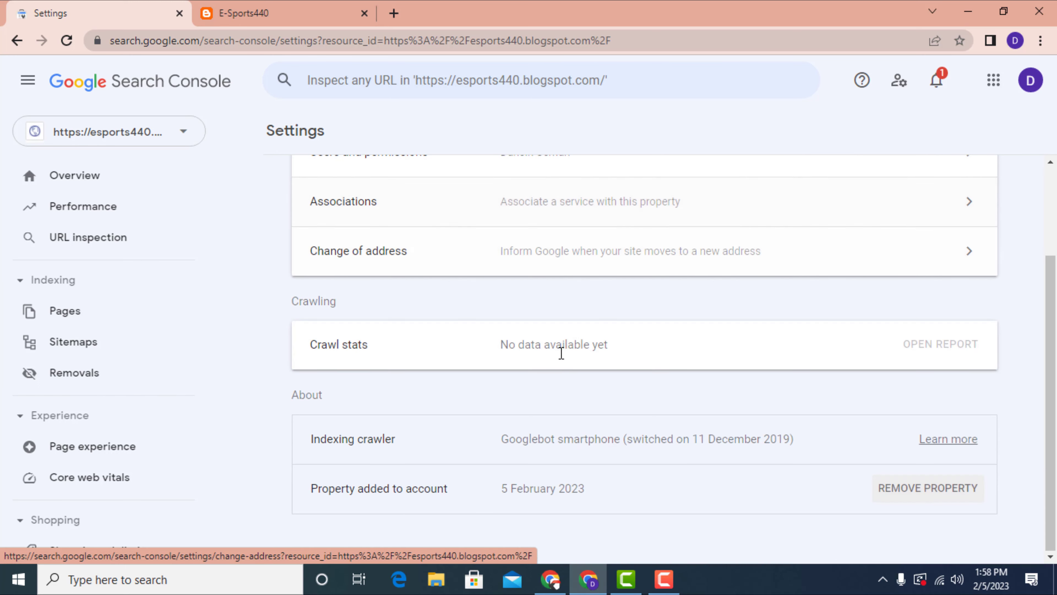
{"action": "scroll", "coordinate": [553, 366], "scroll_direction": "up", "scroll_amount": 3}
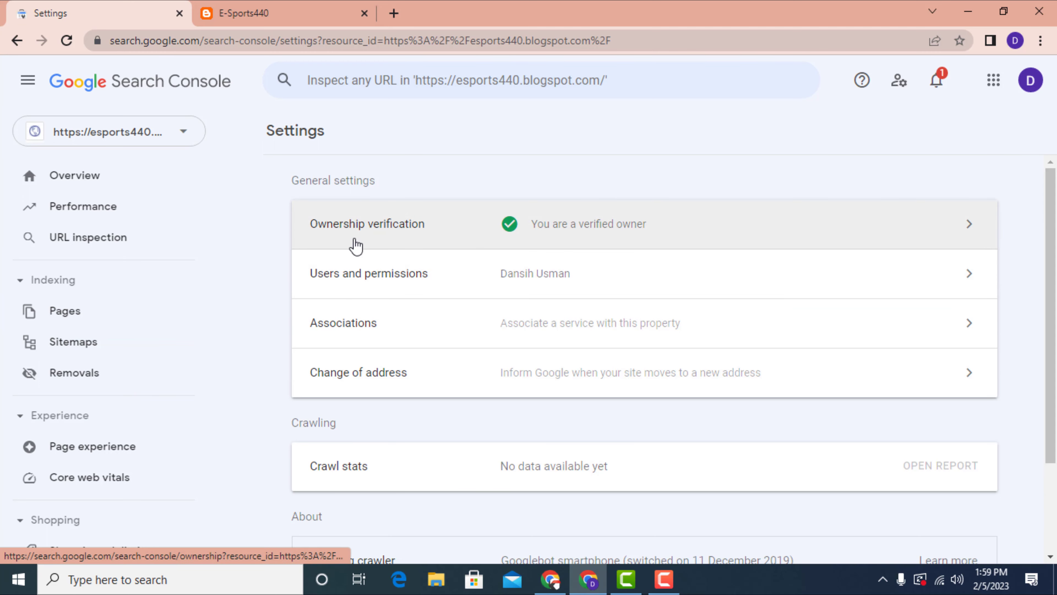
{"action": "scroll", "coordinate": [655, 292], "scroll_direction": "down", "scroll_amount": 3}
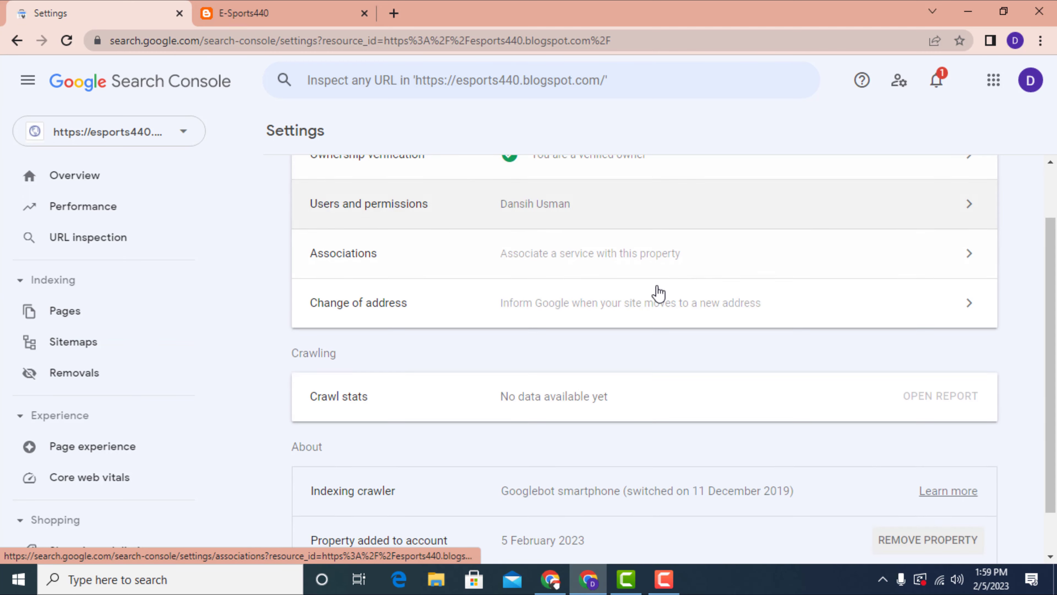
{"action": "scroll", "coordinate": [648, 295], "scroll_direction": "up", "scroll_amount": 3}
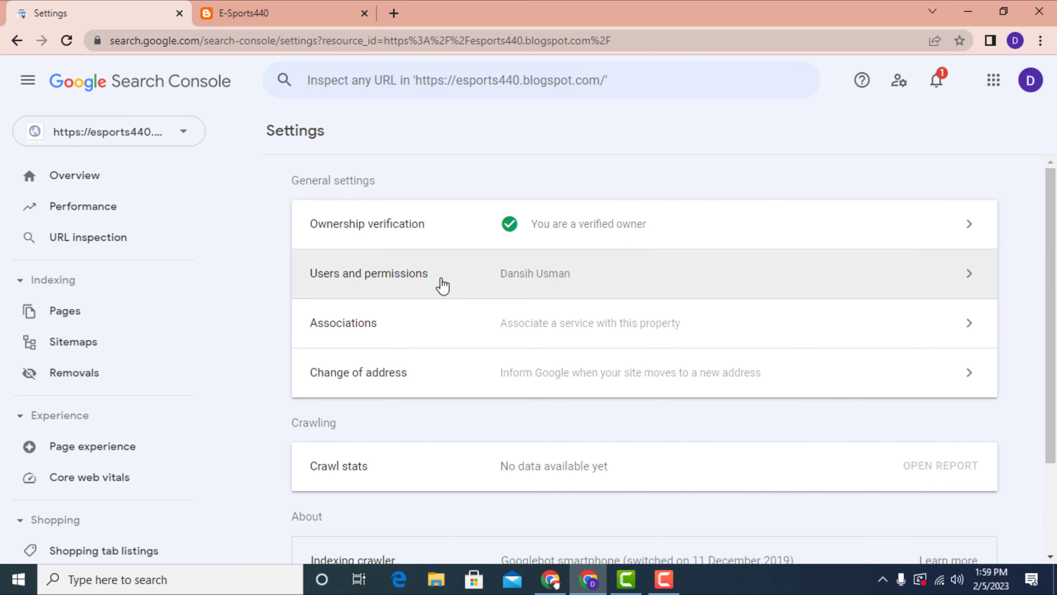
{"action": "left_click", "coordinate": [525, 324]}
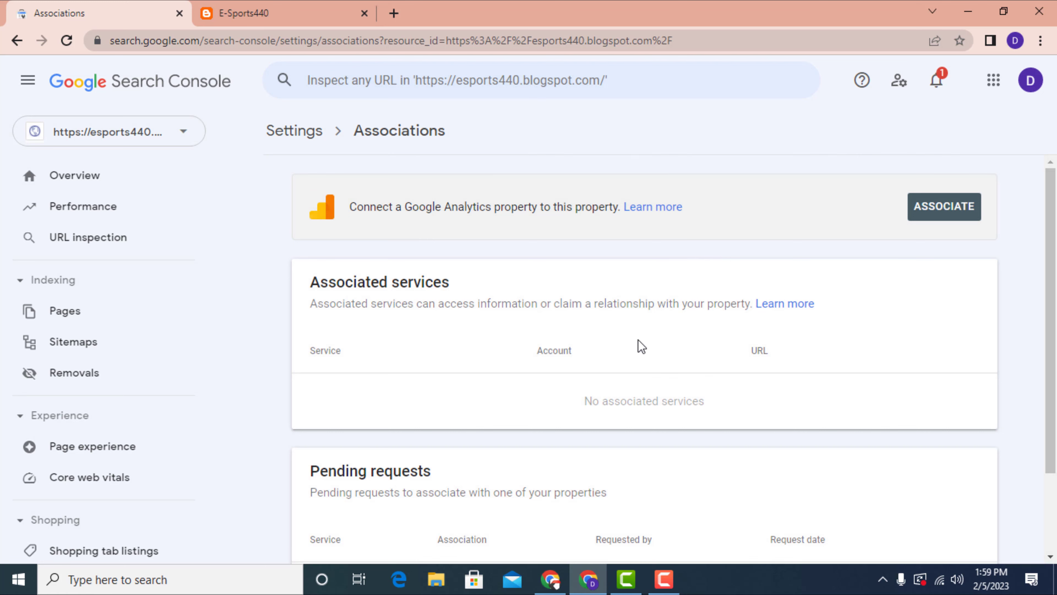
{"action": "left_click", "coordinate": [942, 207]}
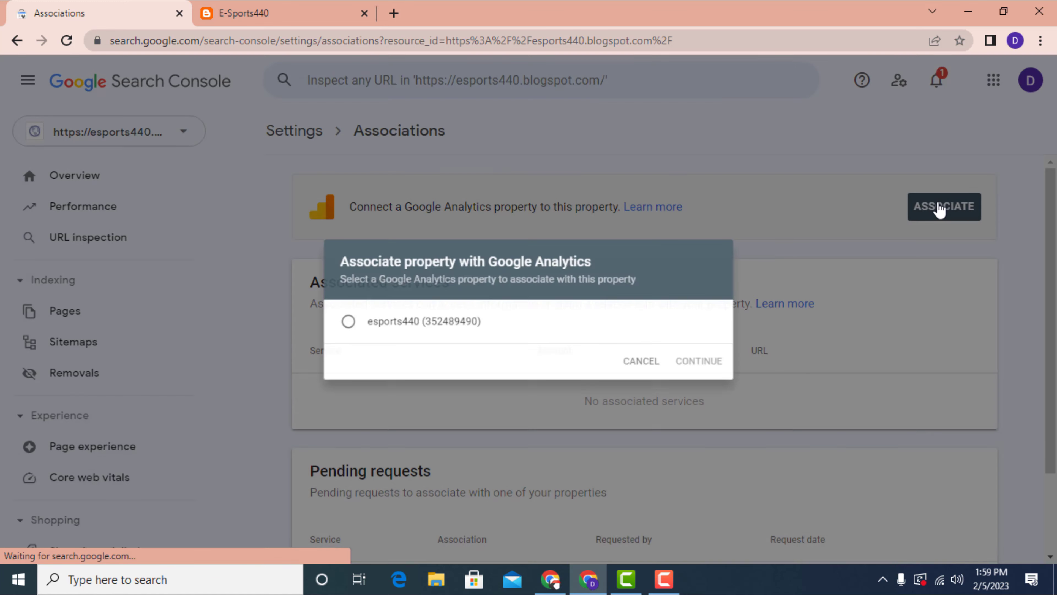
{"action": "left_click", "coordinate": [324, 323]}
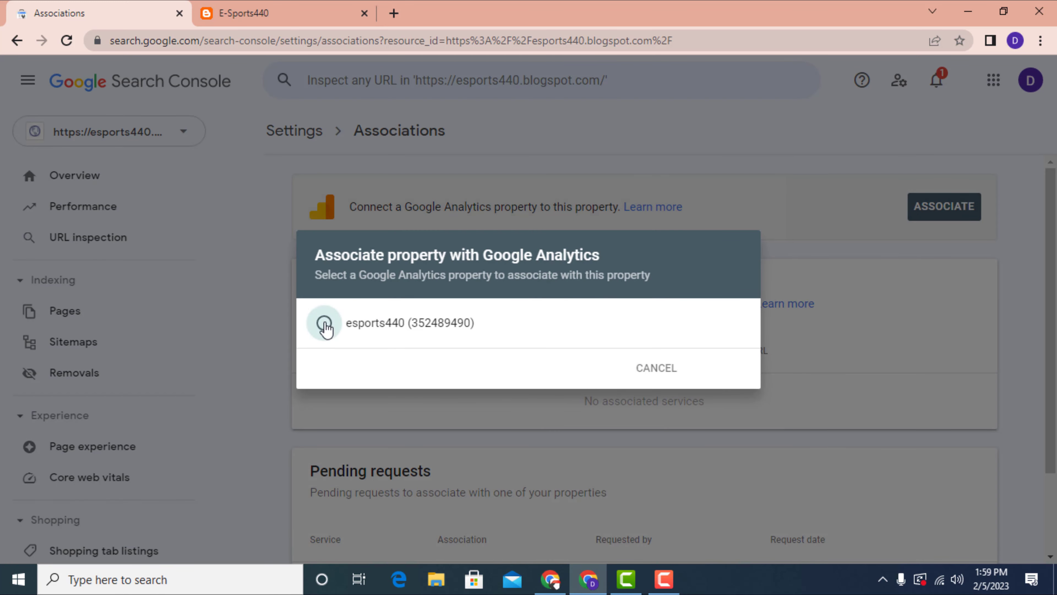
{"action": "left_click", "coordinate": [723, 369]}
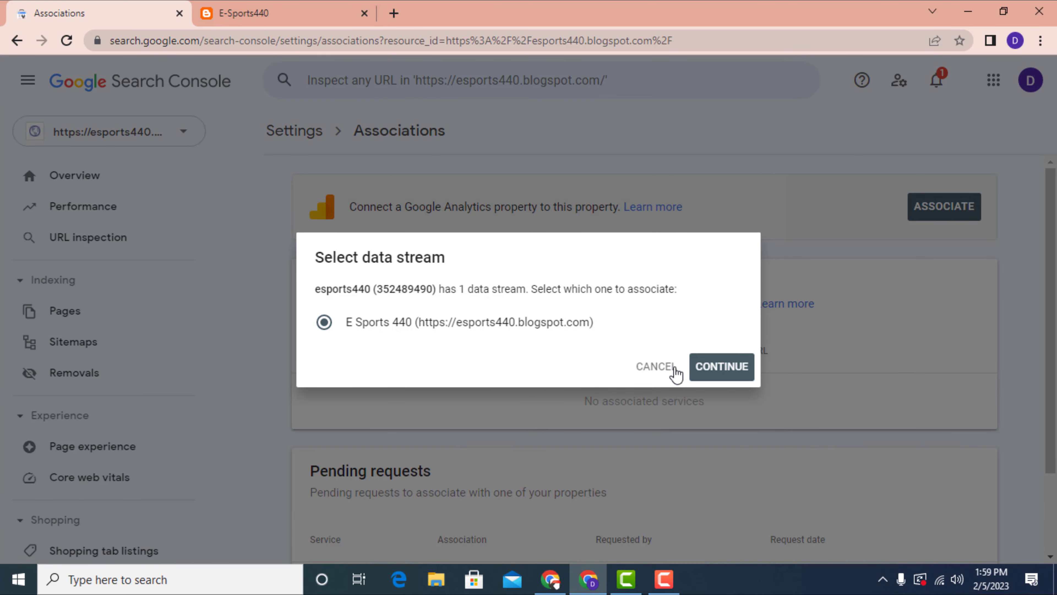
{"action": "left_click", "coordinate": [715, 368]}
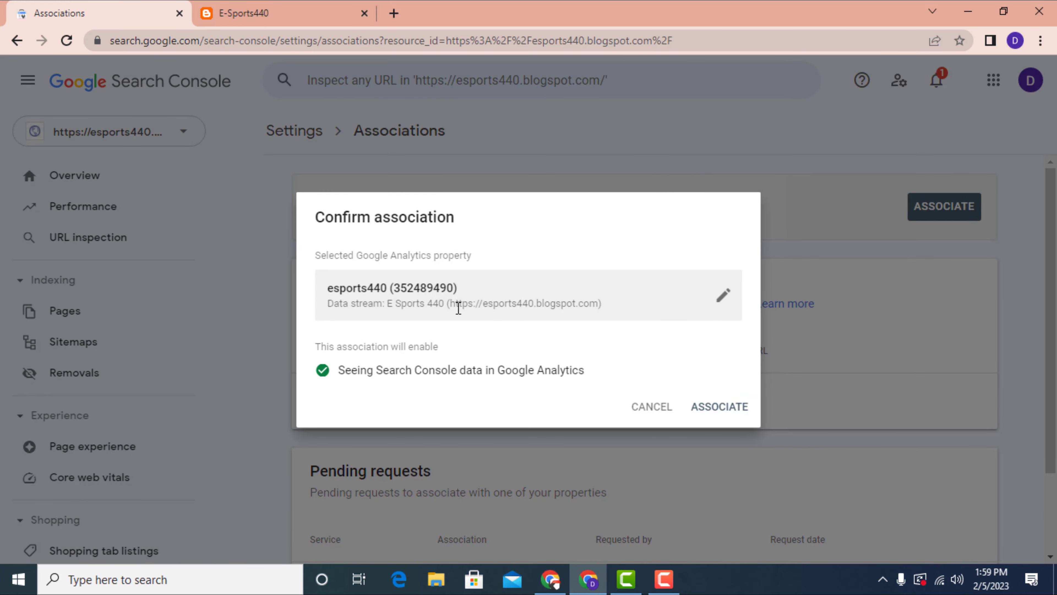
{"action": "left_click", "coordinate": [714, 411]}
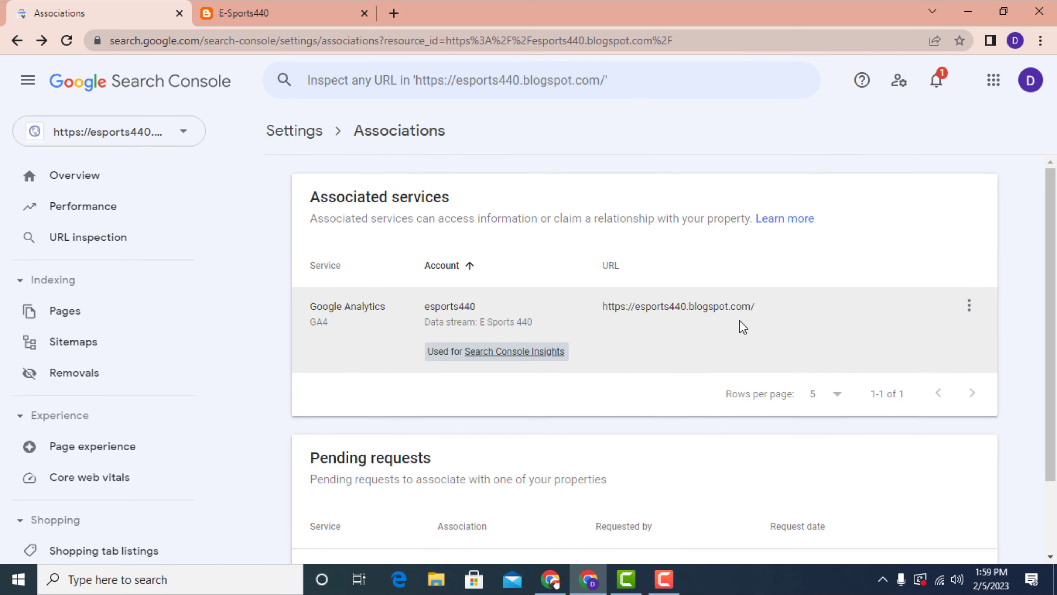
Verify ownership of the site in the property settings using the Google Analytics verification method.
{"action": "scroll", "coordinate": [531, 346], "scroll_direction": "down", "scroll_amount": 4}
{"action": "scroll", "coordinate": [526, 387], "scroll_direction": "up", "scroll_amount": 4}
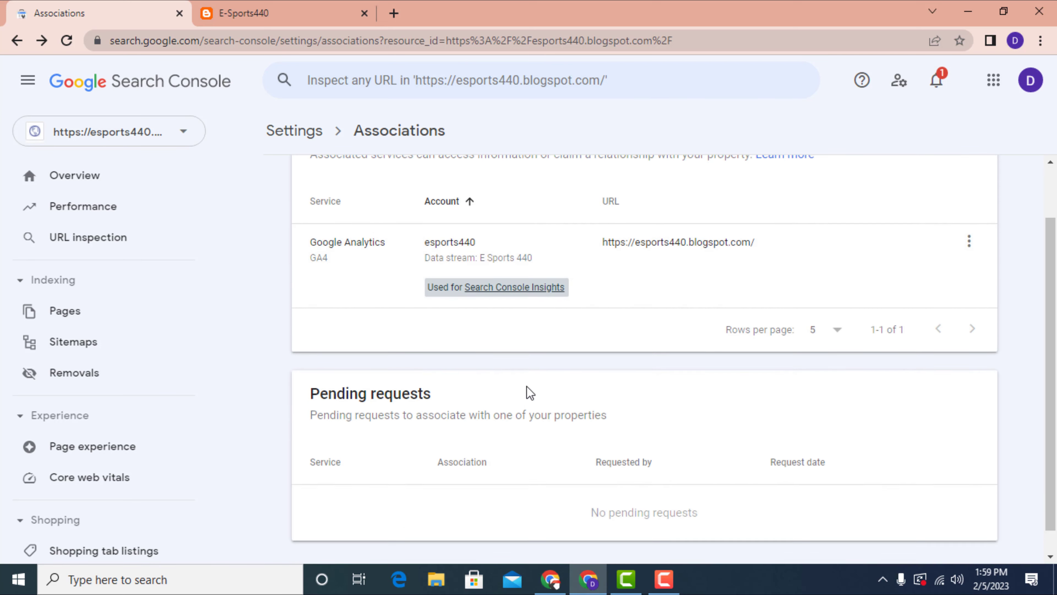
{"action": "left_click", "coordinate": [295, 134]}
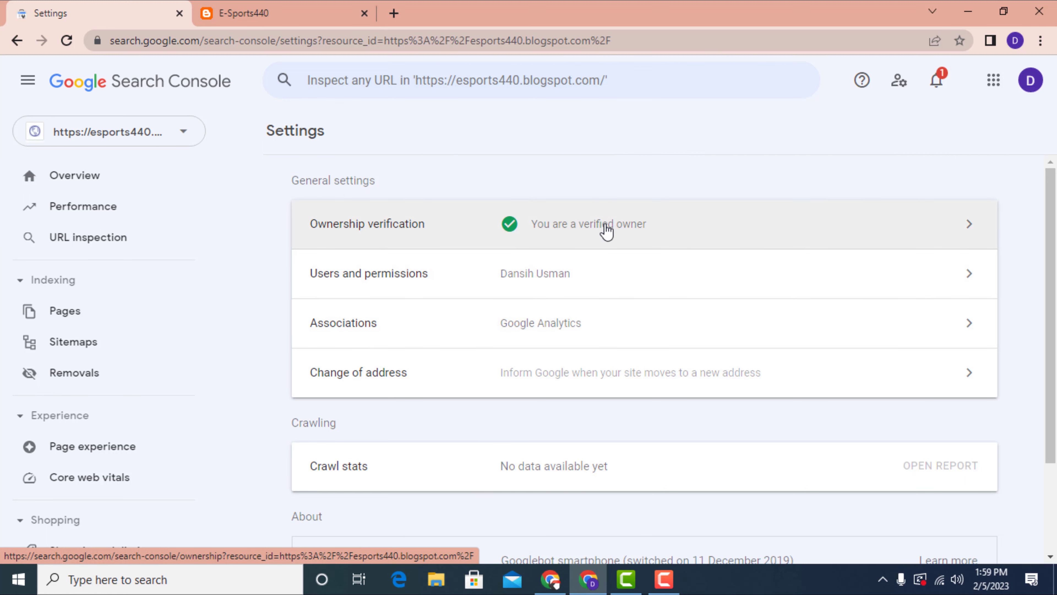
{"action": "left_click", "coordinate": [625, 230]}
{"action": "scroll", "coordinate": [444, 298], "scroll_direction": "down", "scroll_amount": 3}
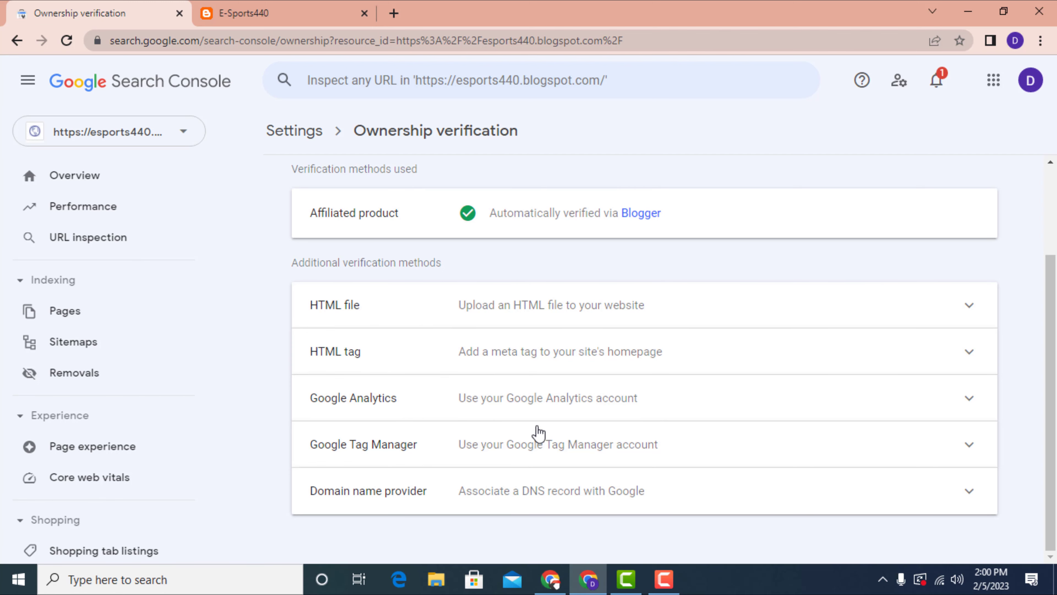
{"action": "left_click", "coordinate": [519, 403]}
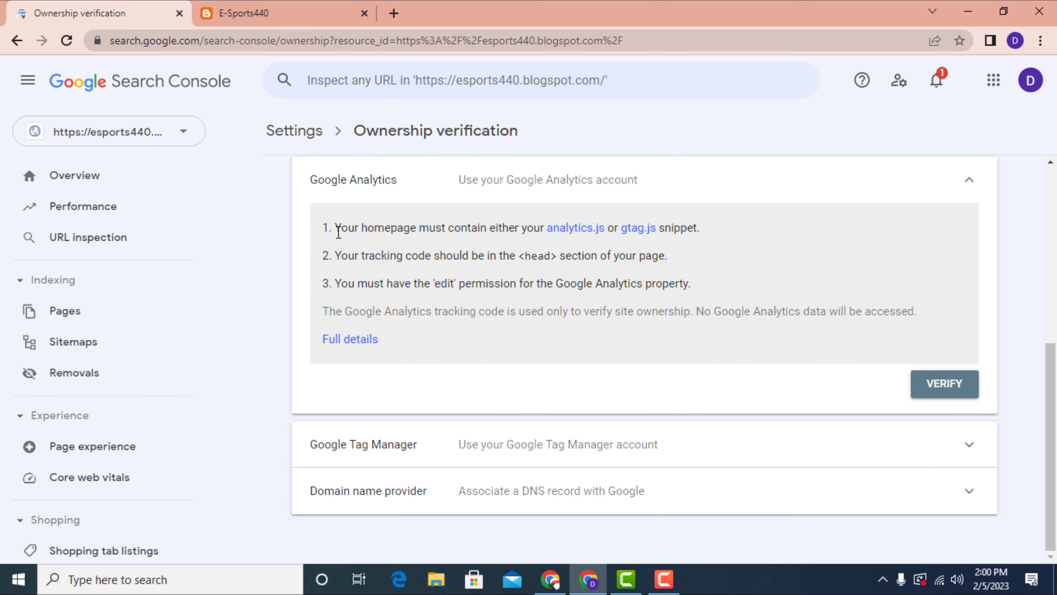
{"action": "left_click", "coordinate": [949, 393]}
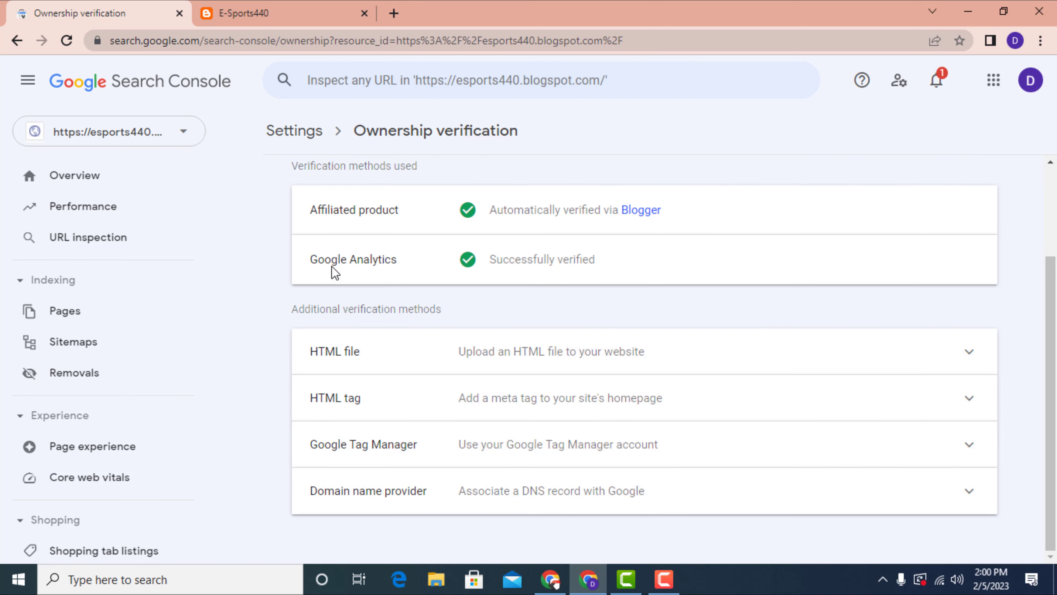
{"action": "triple_click", "coordinate": [425, 259]}
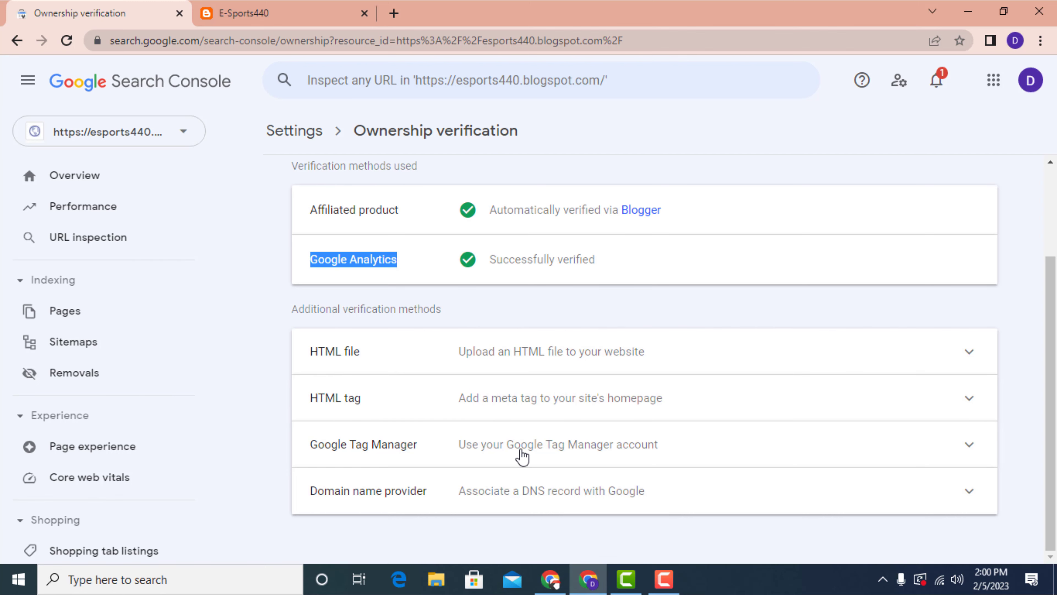
Review the DNS TXT record instructions of the domain name provider verification method, and collapse them.
{"action": "left_click", "coordinate": [507, 493]}
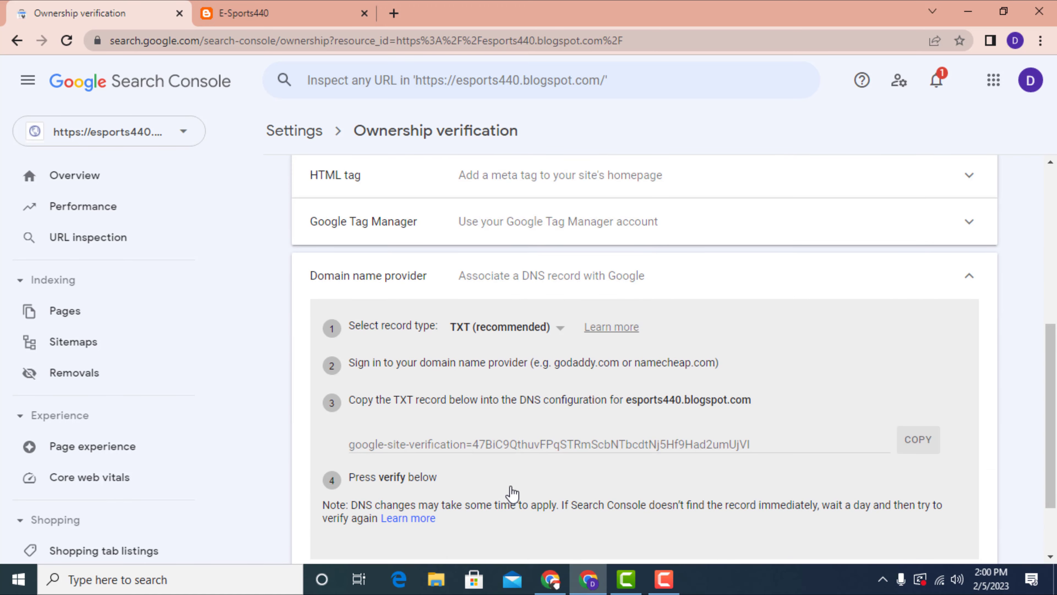
{"action": "scroll", "coordinate": [555, 390], "scroll_direction": "down", "scroll_amount": 2}
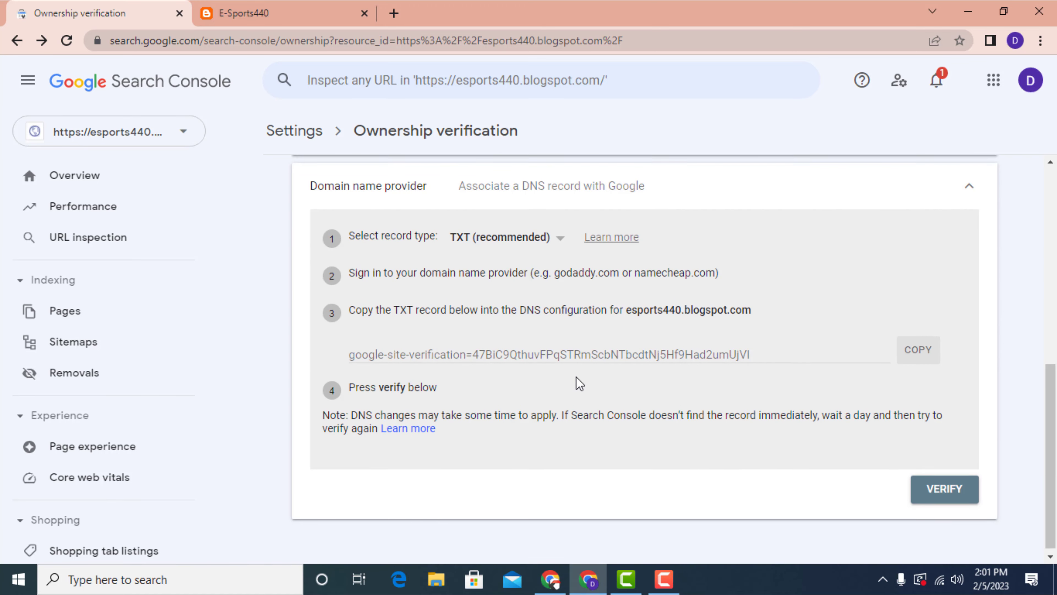
{"action": "scroll", "coordinate": [575, 383], "scroll_direction": "up", "scroll_amount": 3}
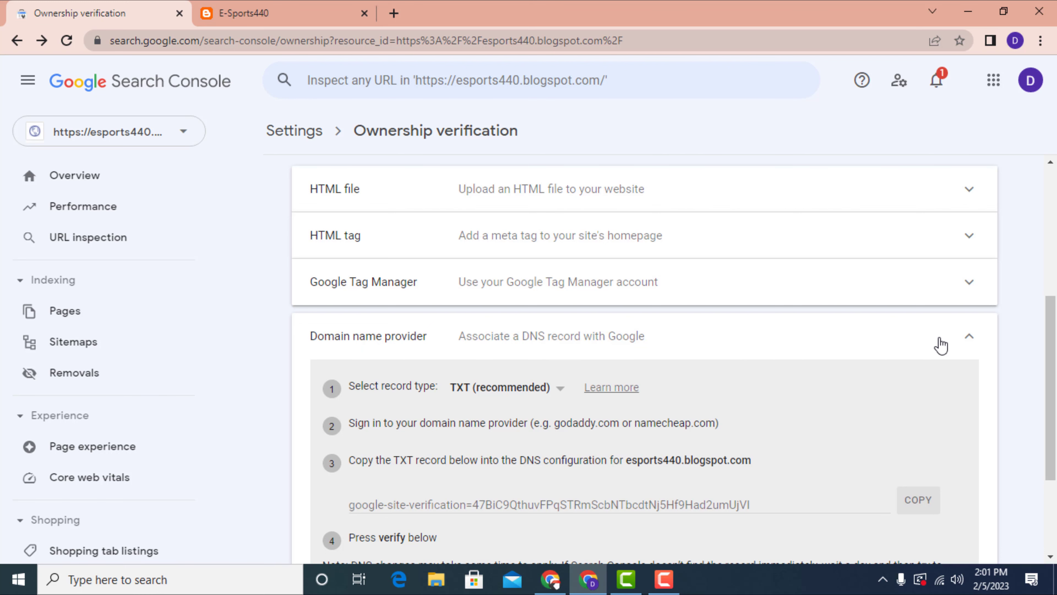
{"action": "left_click", "coordinate": [967, 337]}
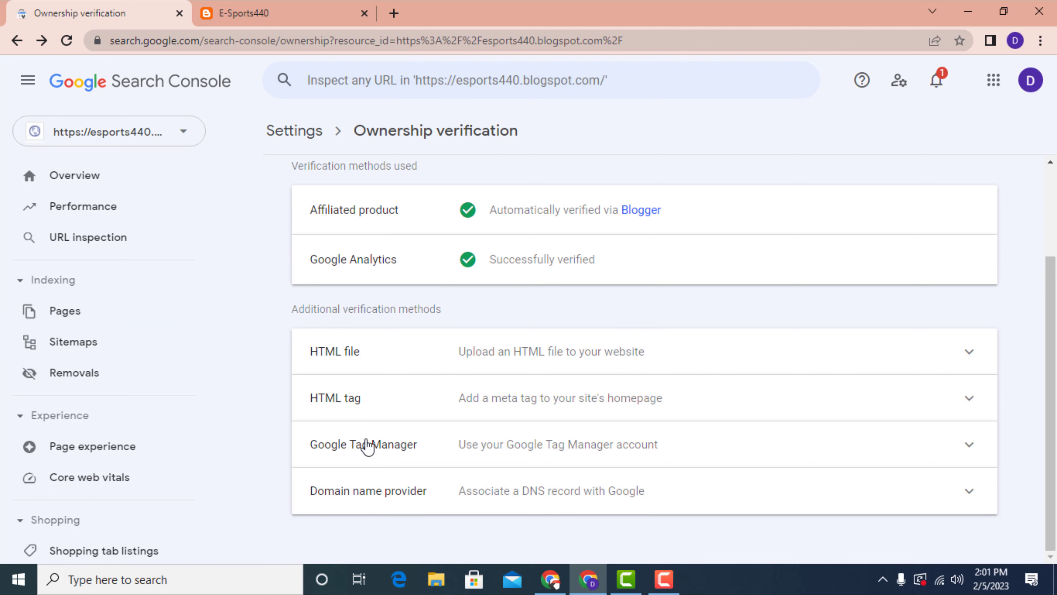
Try to verify site ownership with the Google Tag Manager method.
{"action": "left_click", "coordinate": [468, 447]}
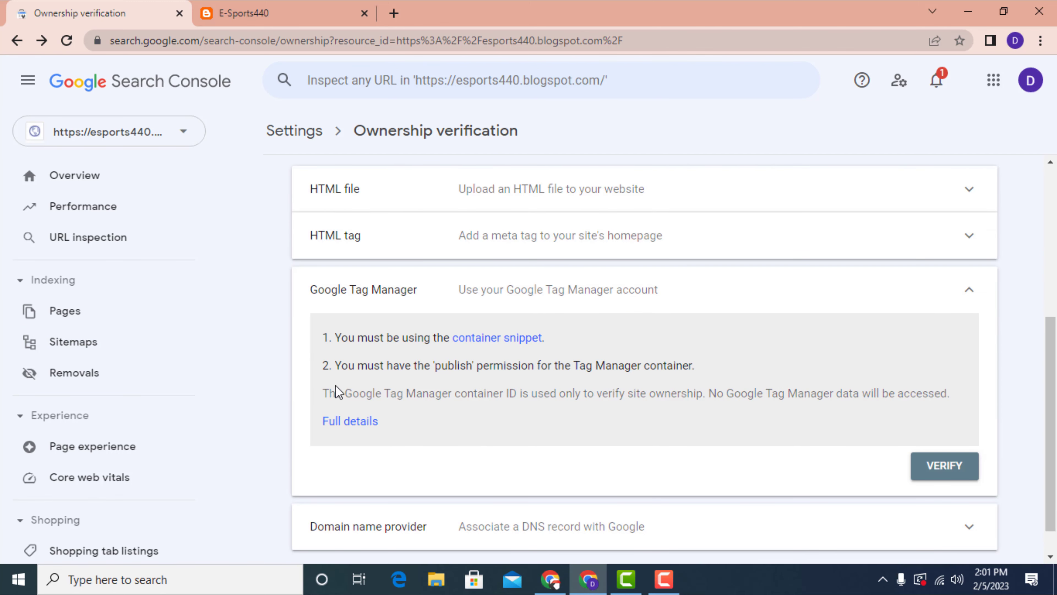
{"action": "left_click_drag", "start_coordinate": [335, 337], "coordinate": [542, 338]}
{"action": "left_click", "coordinate": [957, 465]}
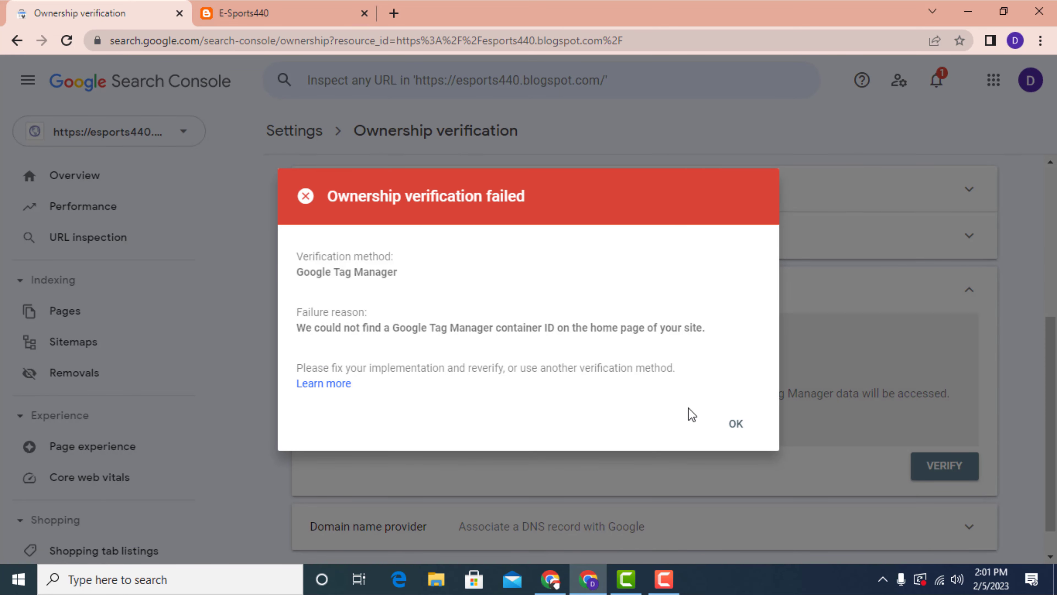
{"action": "left_click", "coordinate": [735, 424]}
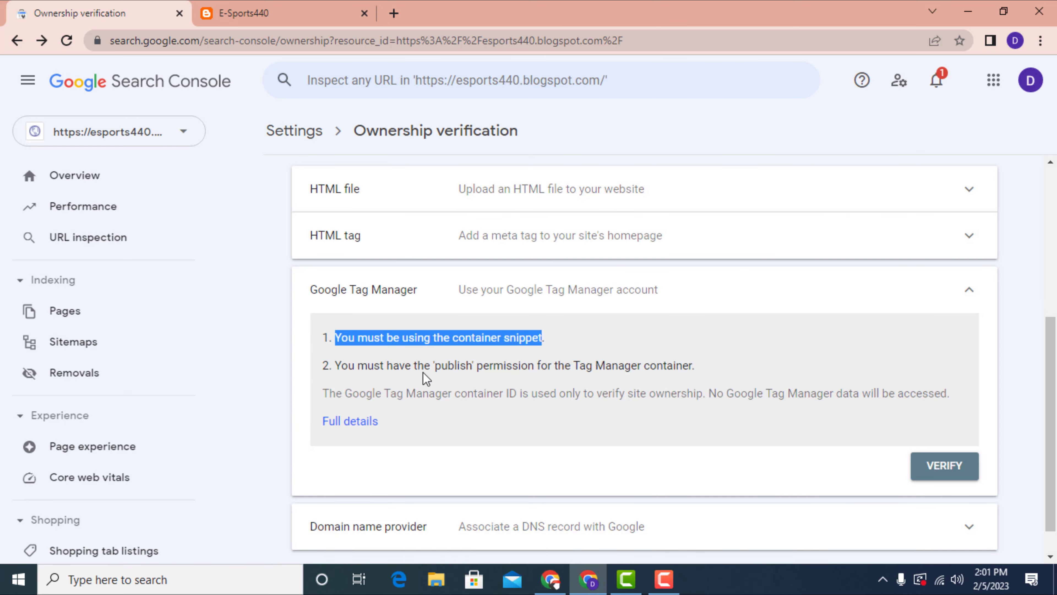
Copy the site verification meta tag from the HTML tag method and review where it must be placed.
{"action": "left_click", "coordinate": [425, 242]}
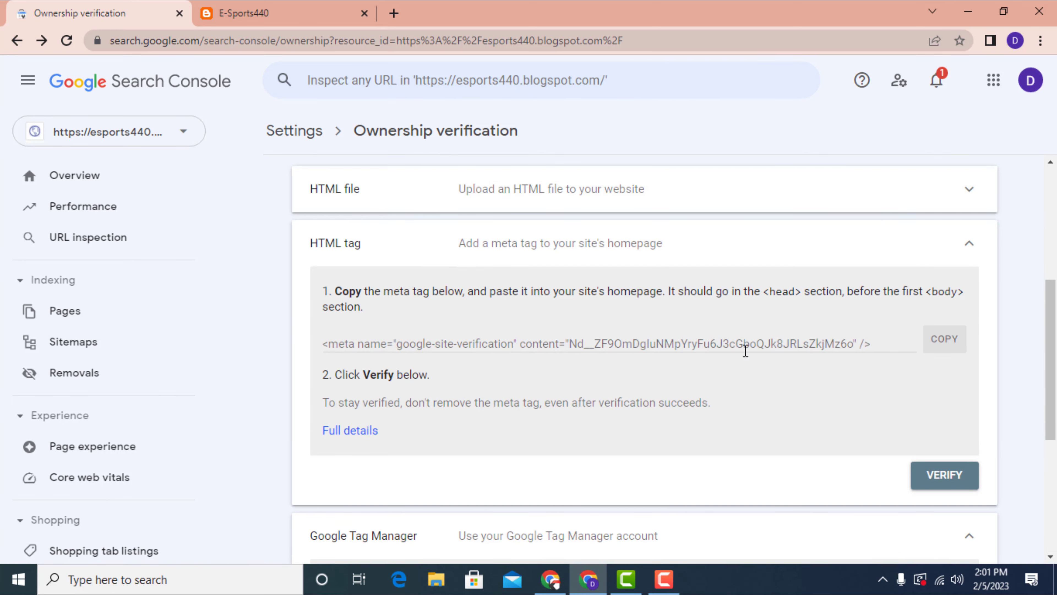
{"action": "left_click", "coordinate": [944, 341]}
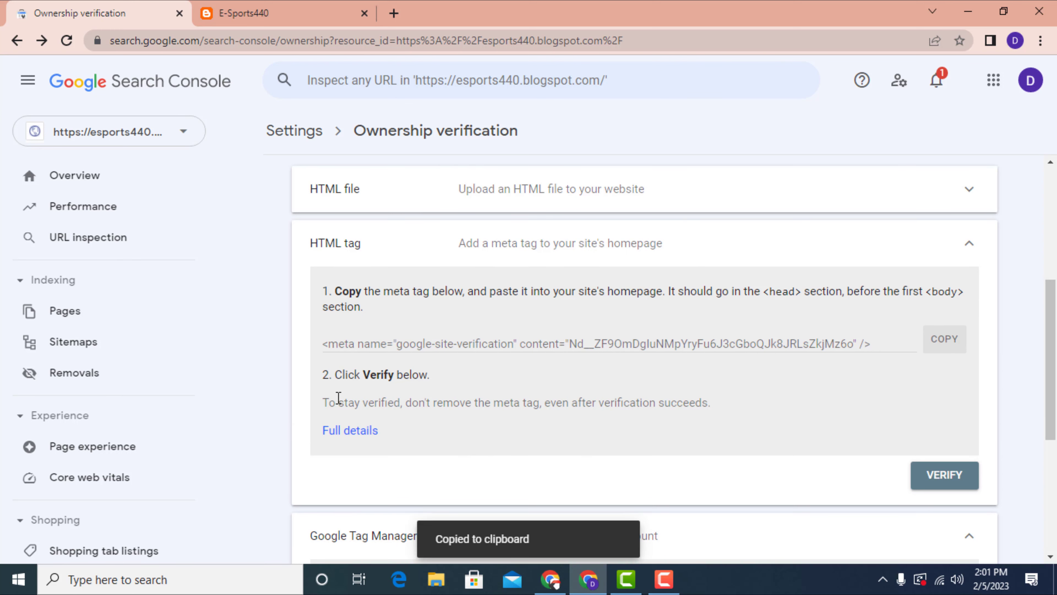
{"action": "left_click_drag", "start_coordinate": [669, 291], "coordinate": [790, 295]}
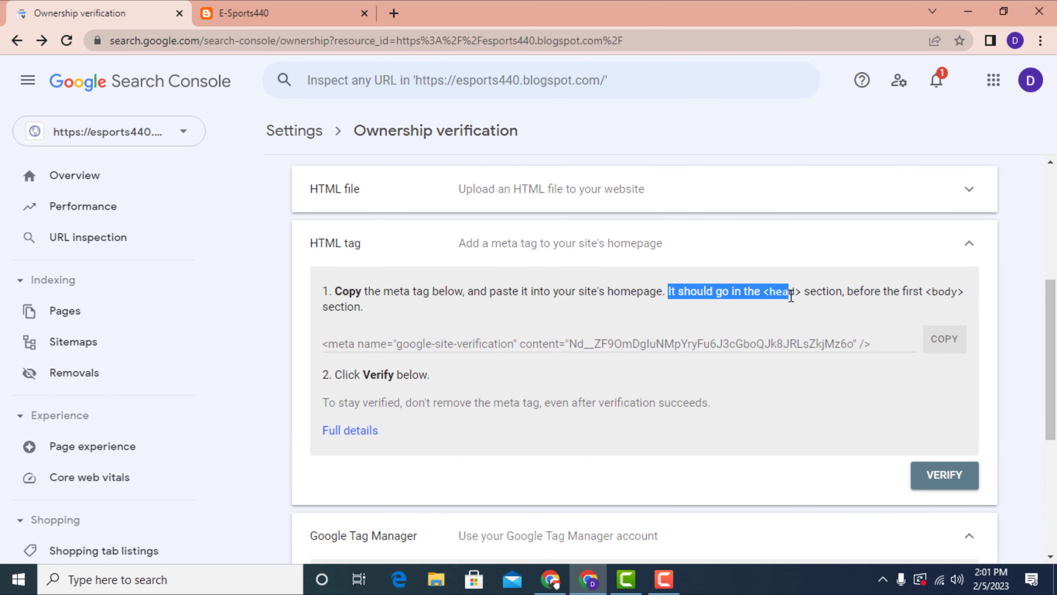
{"action": "left_click", "coordinate": [942, 291]}
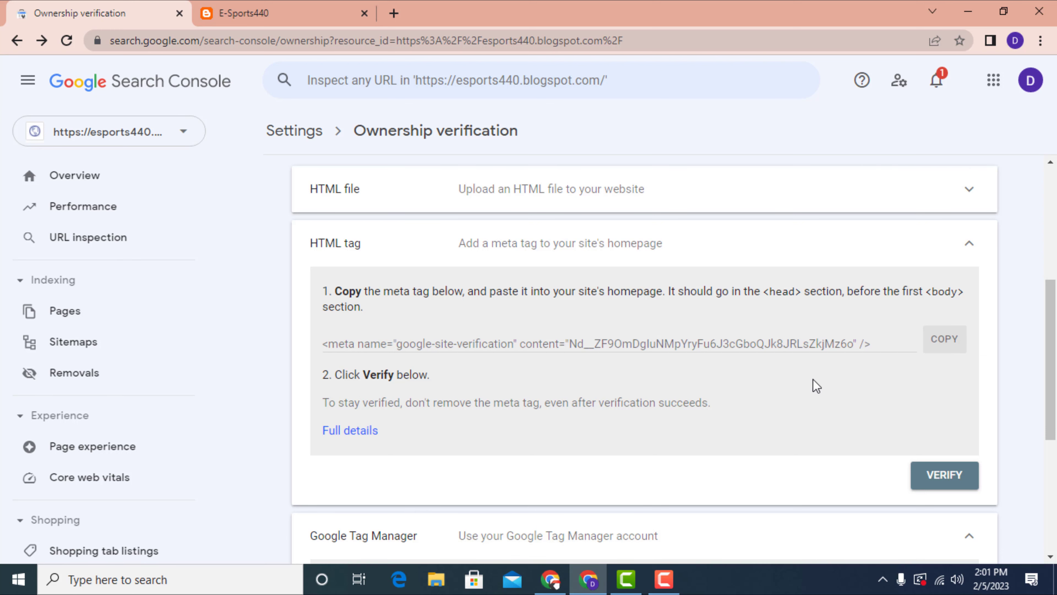
{"action": "left_click", "coordinate": [943, 345]}
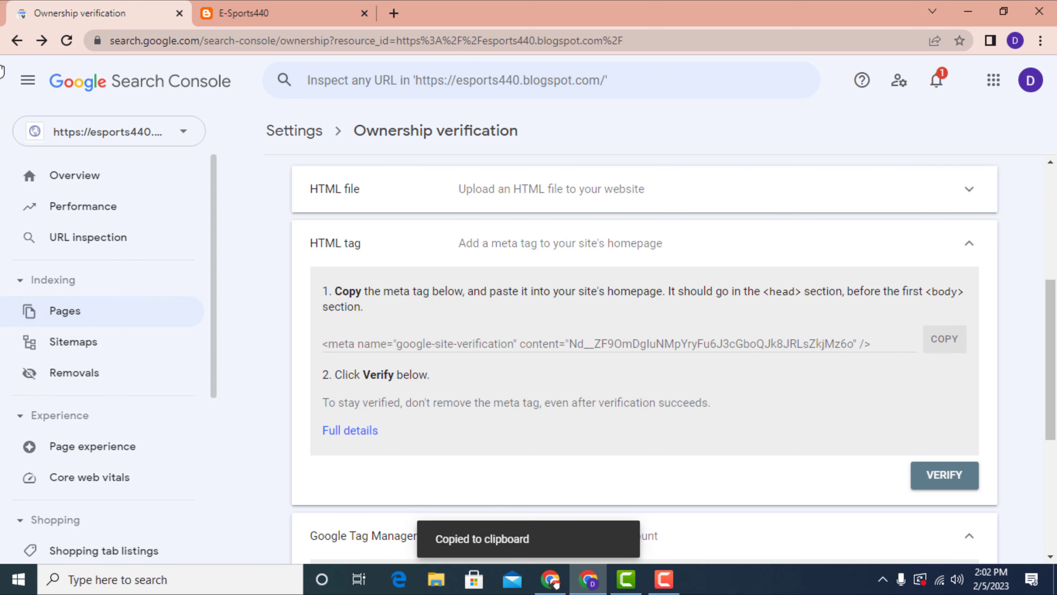
Go to blogger.com in the E-Sports440 blog's tab, open the theme's HTML for editing, and look through the template code.
{"action": "left_click", "coordinate": [263, 8]}
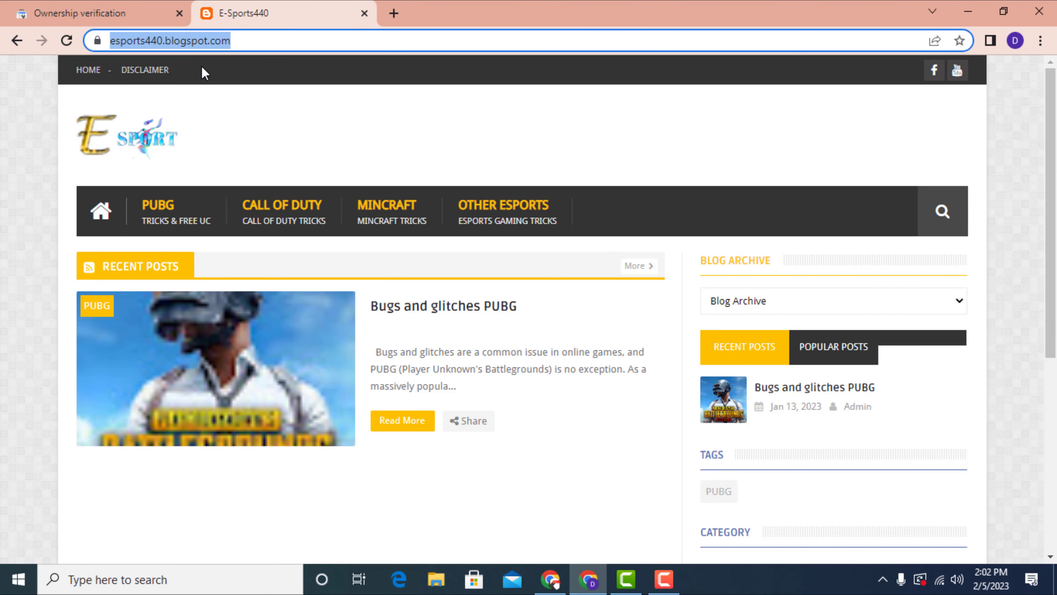
{"action": "type", "text": "blogger"}
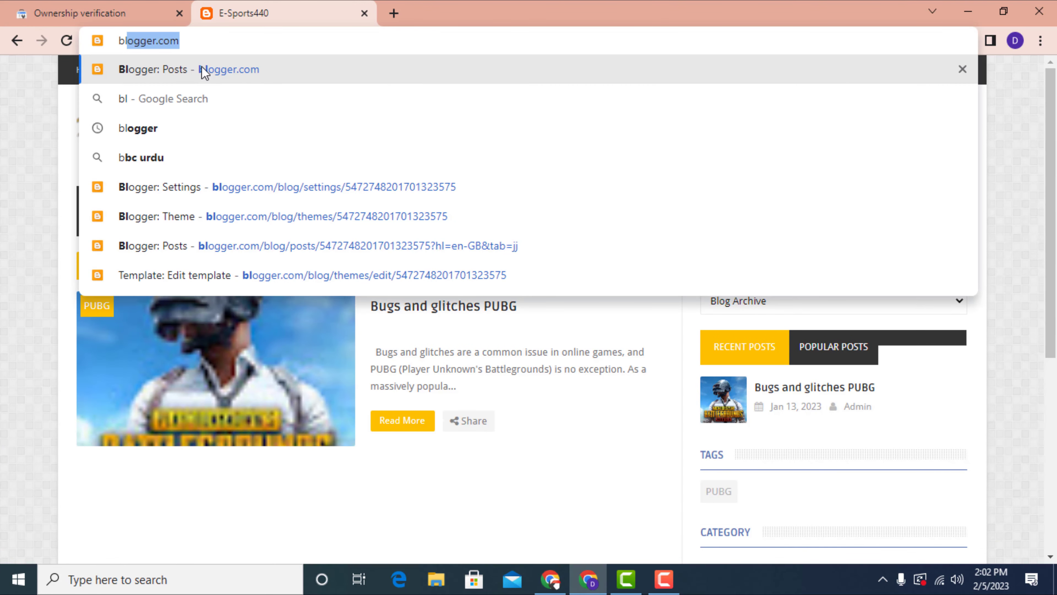
{"action": "key", "text": "Right"}
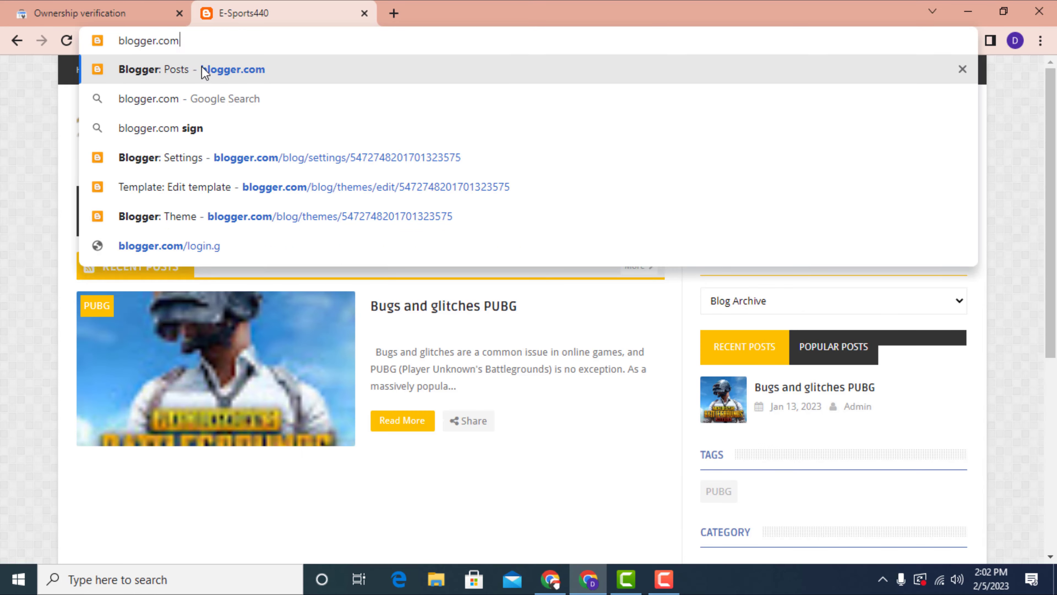
{"action": "key", "text": "Return"}
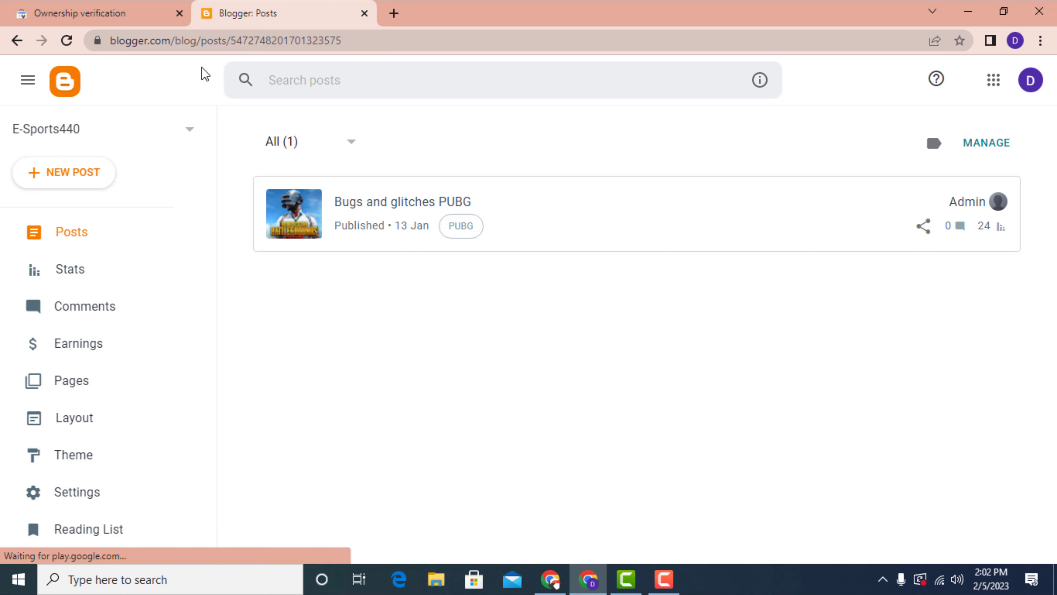
{"action": "left_click", "coordinate": [73, 461]}
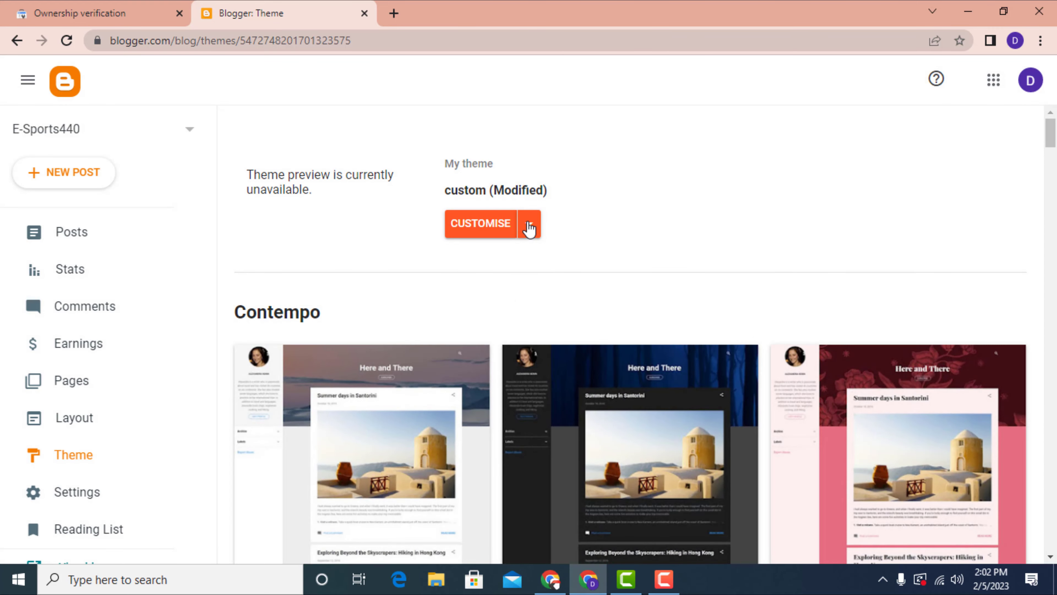
{"action": "left_click", "coordinate": [529, 225]}
{"action": "left_click", "coordinate": [347, 358]}
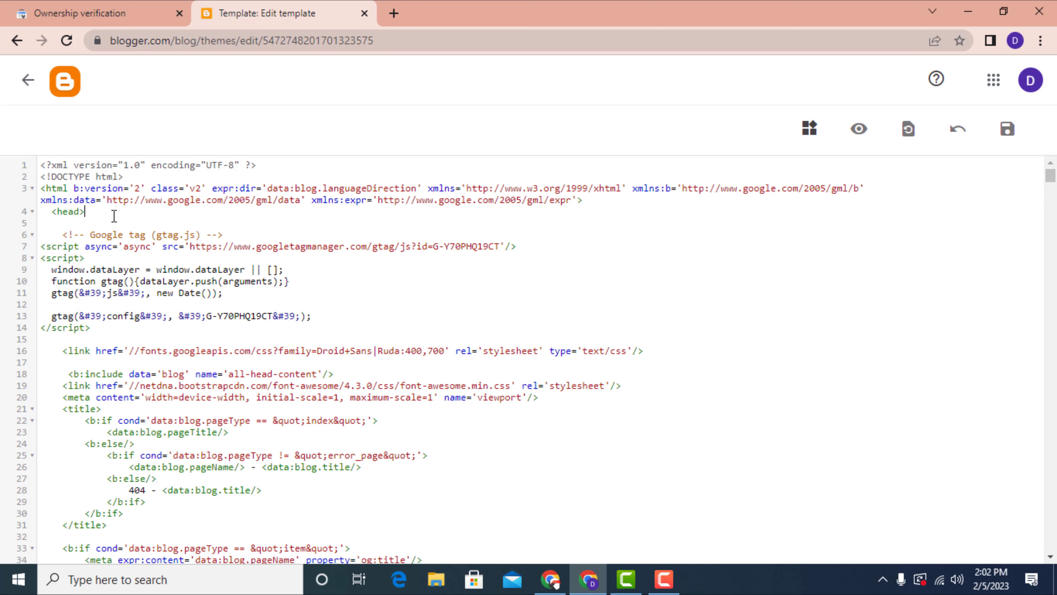
{"action": "scroll", "coordinate": [169, 304], "scroll_direction": "down", "scroll_amount": 15}
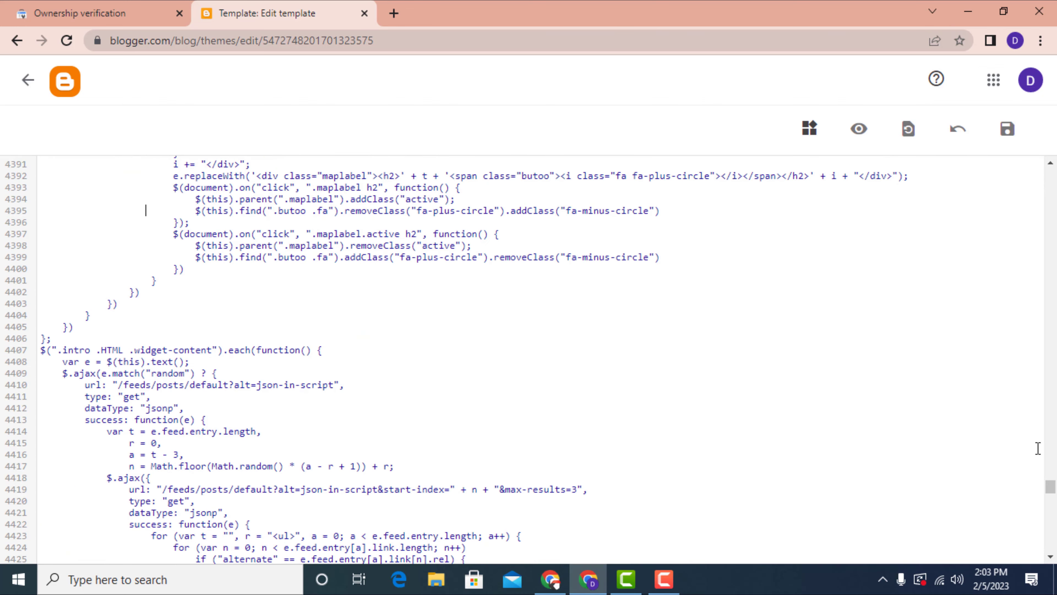
Paste the copied google-site-verification meta tag just below the opening <head> tag in the theme's HTML and save the template.
{"action": "scroll", "coordinate": [863, 415], "scroll_direction": "up", "scroll_amount": 8}
{"action": "left_click_drag", "start_coordinate": [1050, 484], "coordinate": [1046, 178]}
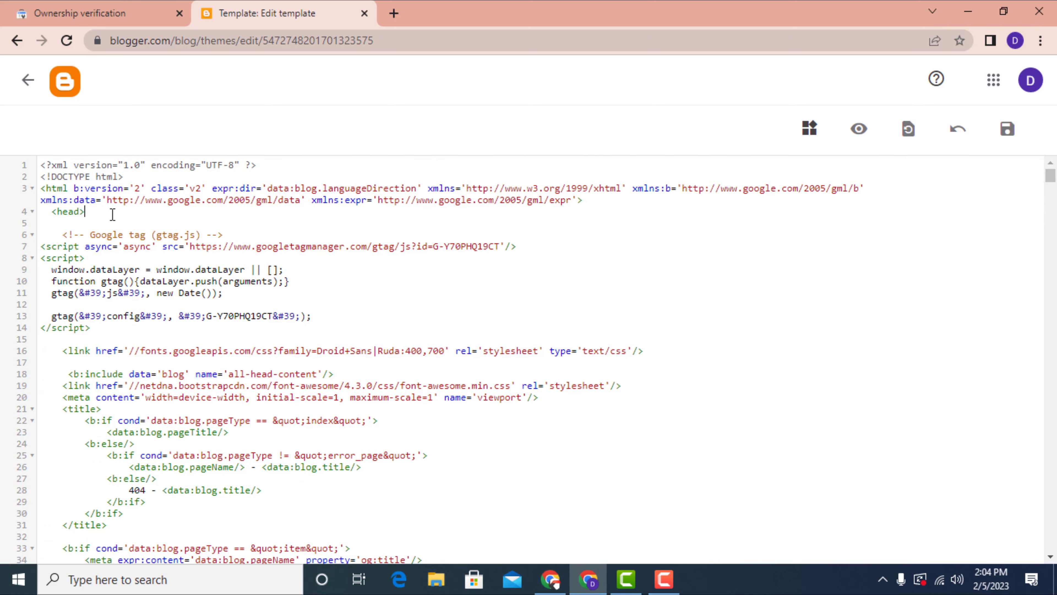
{"action": "key", "text": "Return"}
{"action": "key", "text": "Return"}
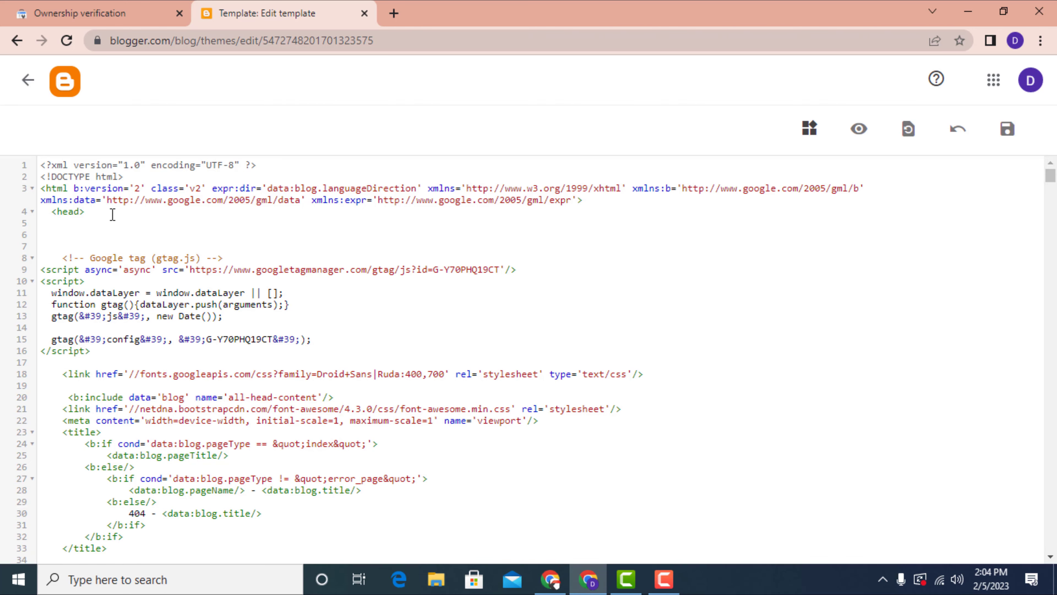
{"action": "type", "text": "<meta name=\"google-site-verification\" content=\"Nd__ZF9OmDgIuNMpYryFu6J3cGboQJk8JRLsZkjMz6o\" />"}
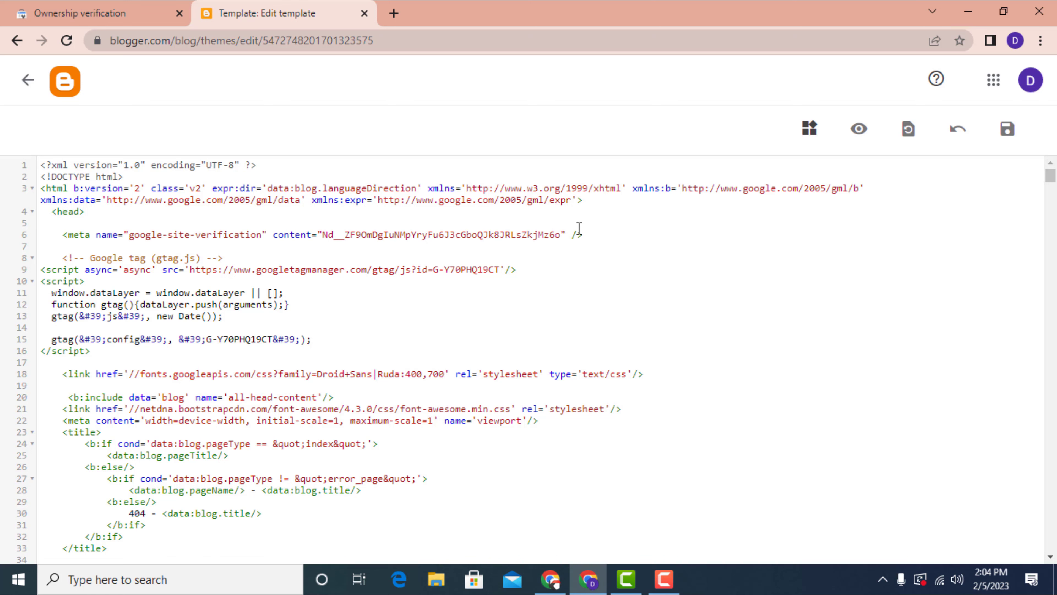
{"action": "left_click", "coordinate": [1007, 130]}
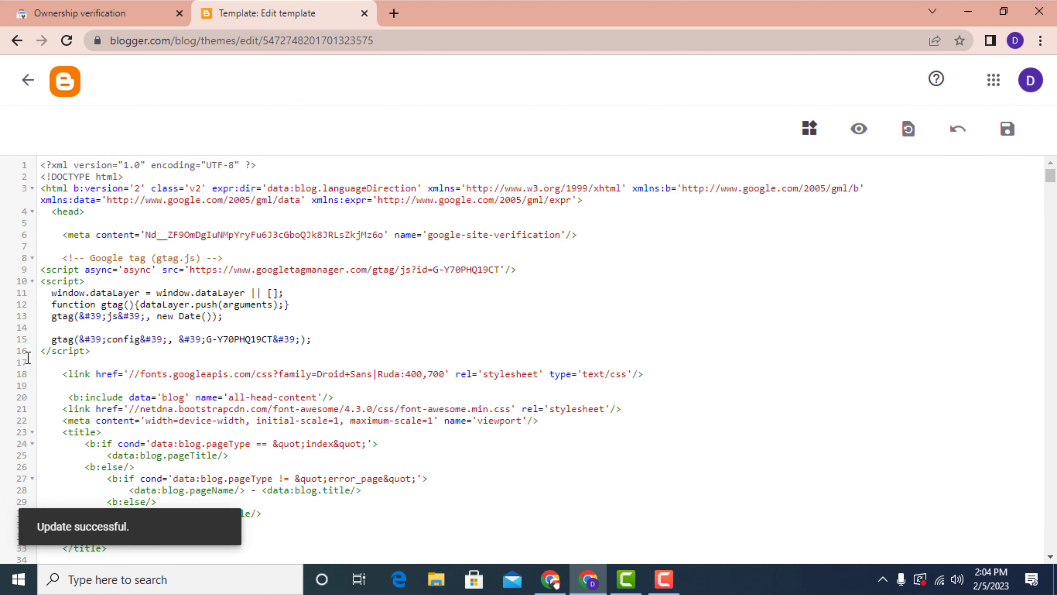
Return to Search Console's ownership verification page and verify the site with the HTML tag method.
{"action": "left_click", "coordinate": [106, 10]}
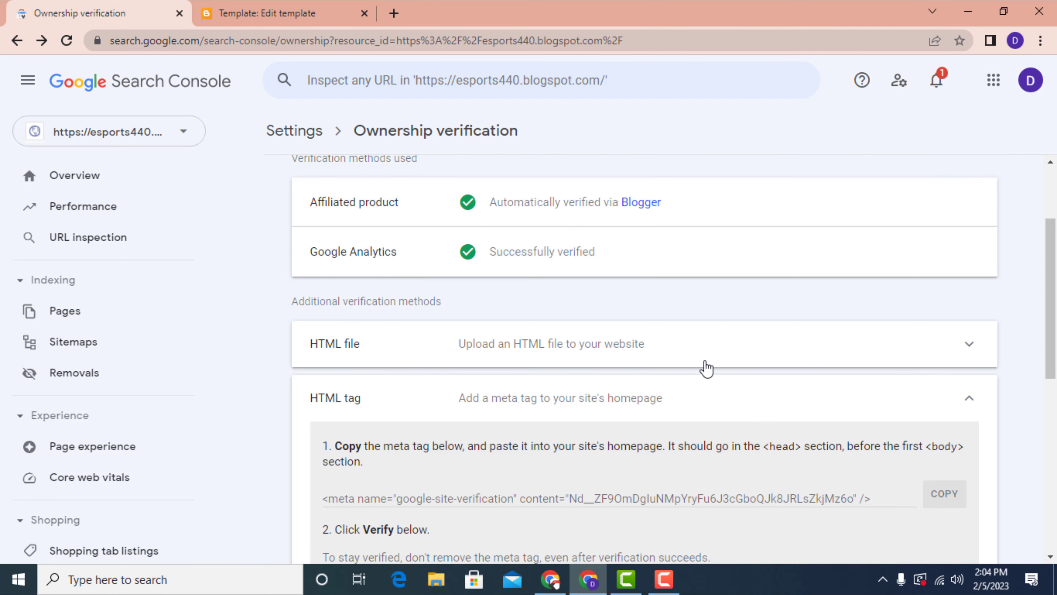
{"action": "scroll", "coordinate": [852, 458], "scroll_direction": "down", "scroll_amount": 3}
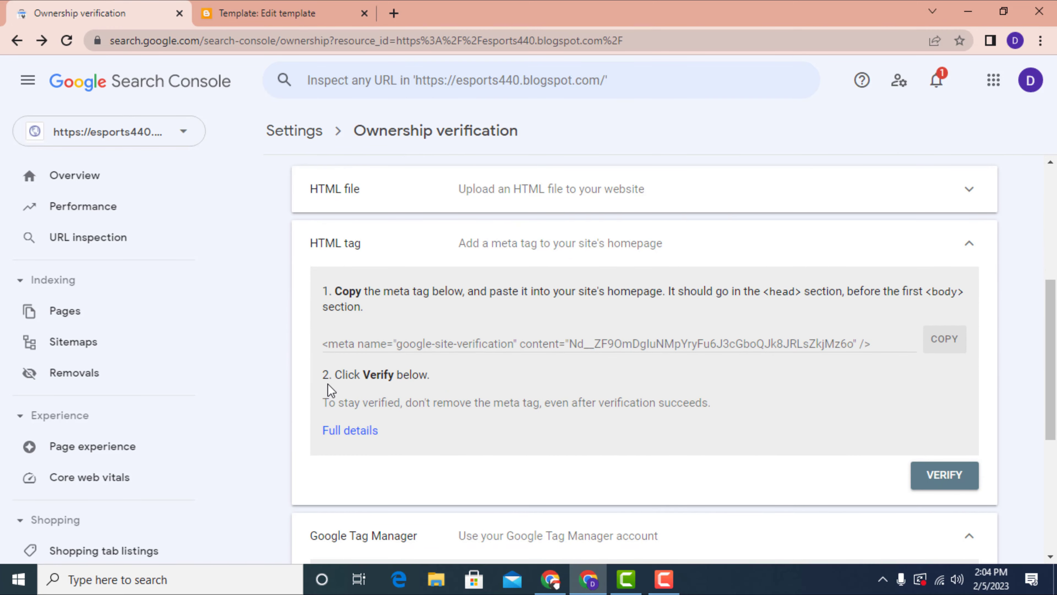
{"action": "left_click", "coordinate": [357, 431]}
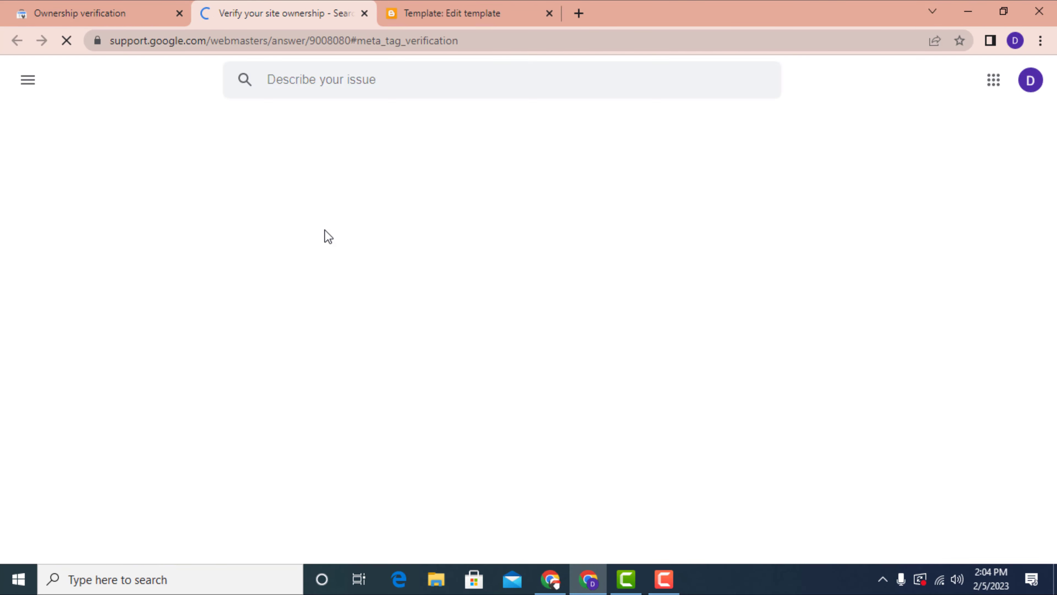
{"action": "left_click", "coordinate": [79, 12]}
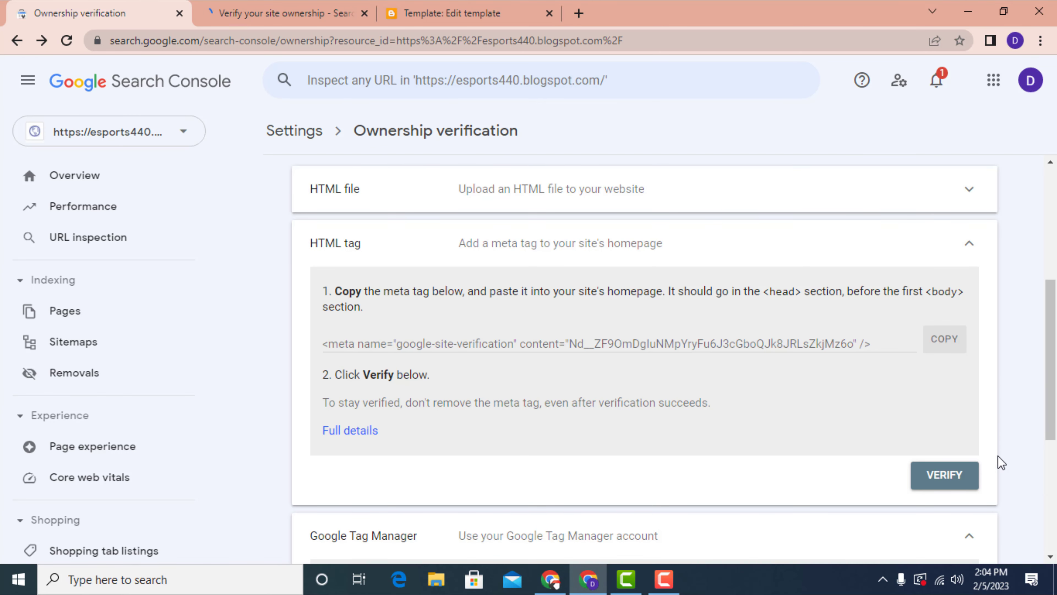
{"action": "left_click", "coordinate": [950, 474]}
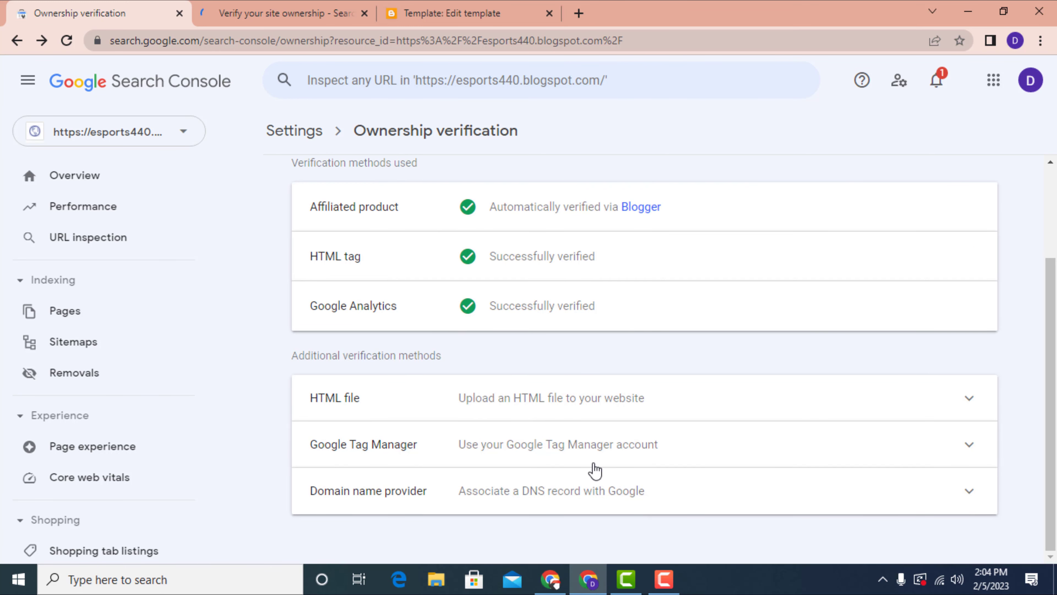
Review the HTML file and Google Tag Manager verification methods, and collapse their details.
{"action": "left_click", "coordinate": [552, 399]}
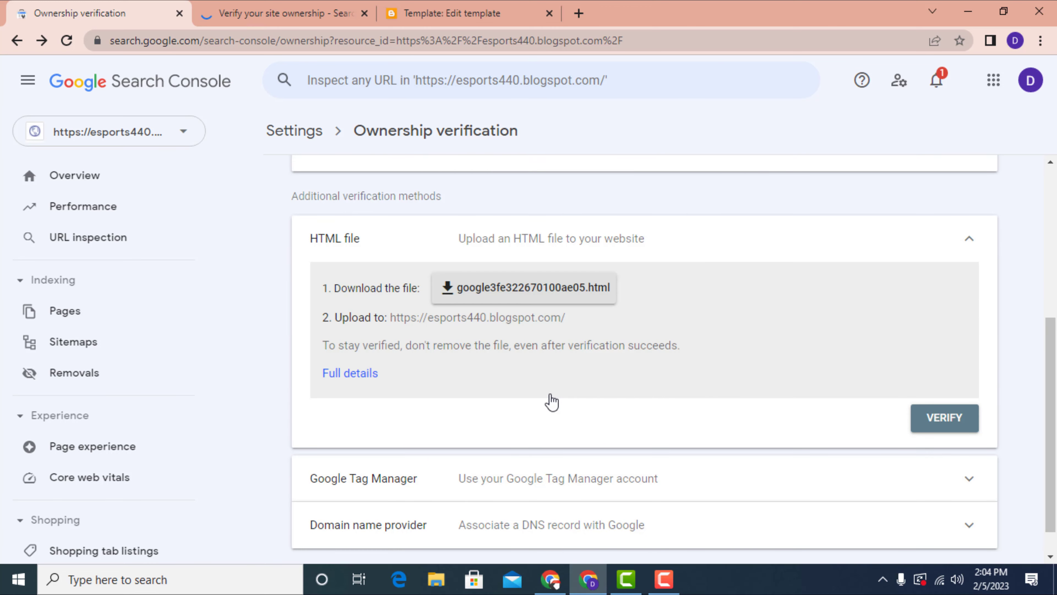
{"action": "left_click", "coordinate": [957, 249]}
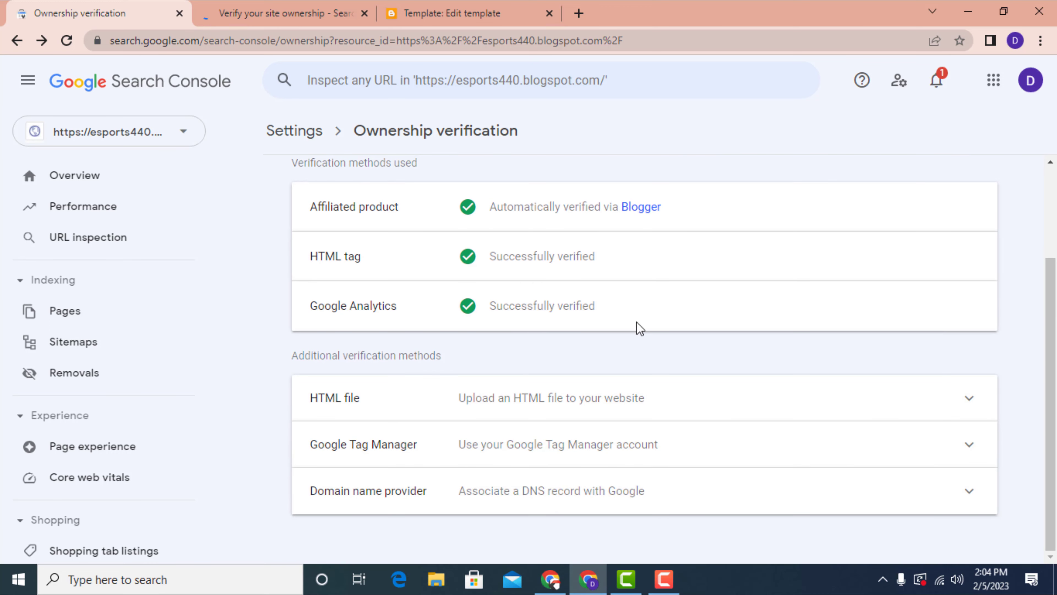
{"action": "left_click", "coordinate": [510, 454]}
{"action": "left_click", "coordinate": [378, 290]}
Search the web for "tag manager" in the Search Console Help tab and open the Google Tag Manager site from the results.
{"action": "left_click", "coordinate": [262, 6]}
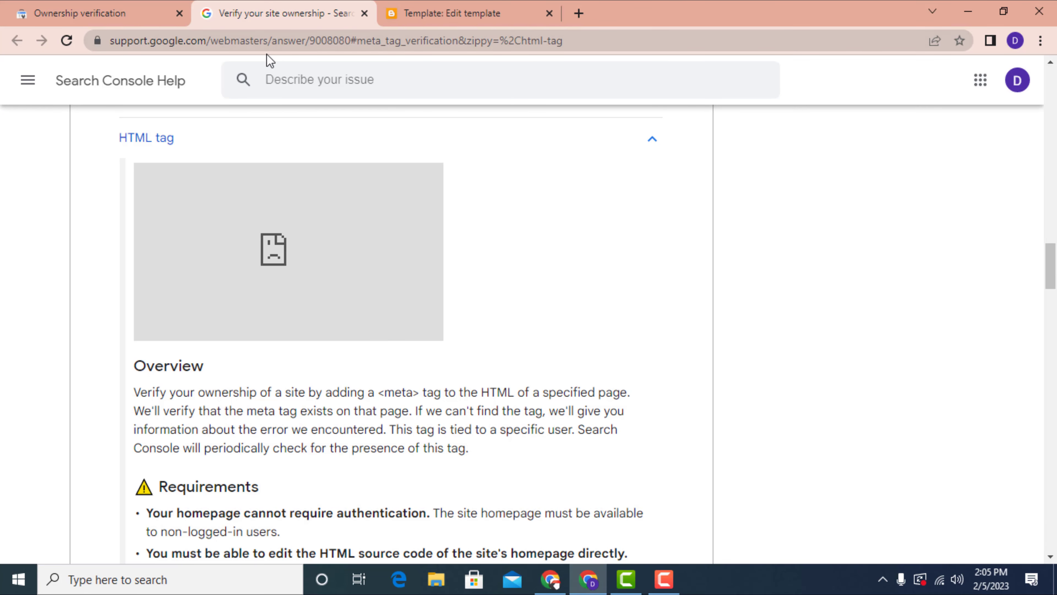
{"action": "left_click", "coordinate": [259, 40]}
{"action": "type", "text": "tag"}
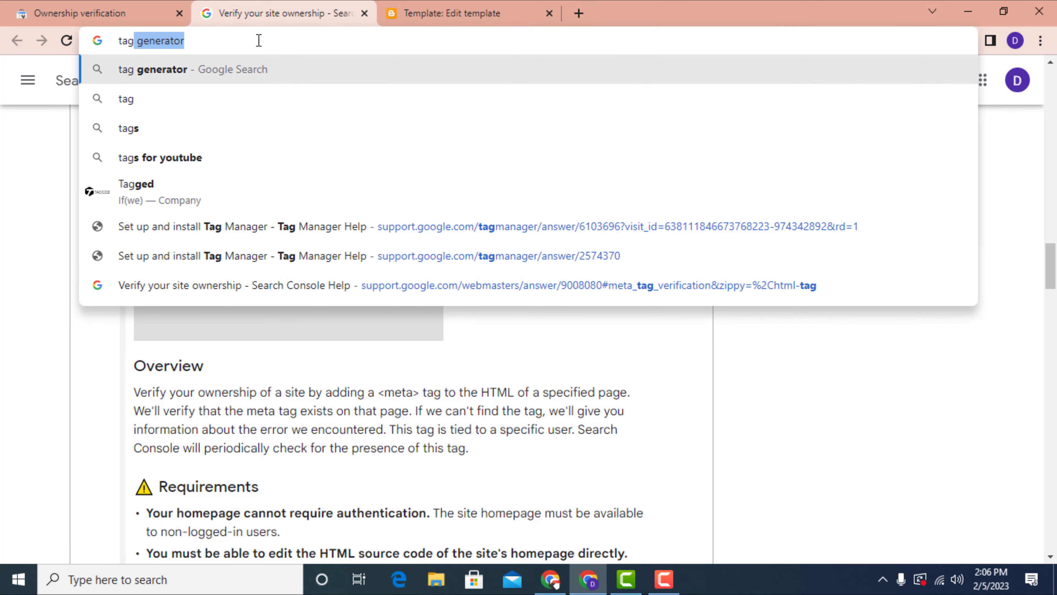
{"action": "type", "text": " ma"}
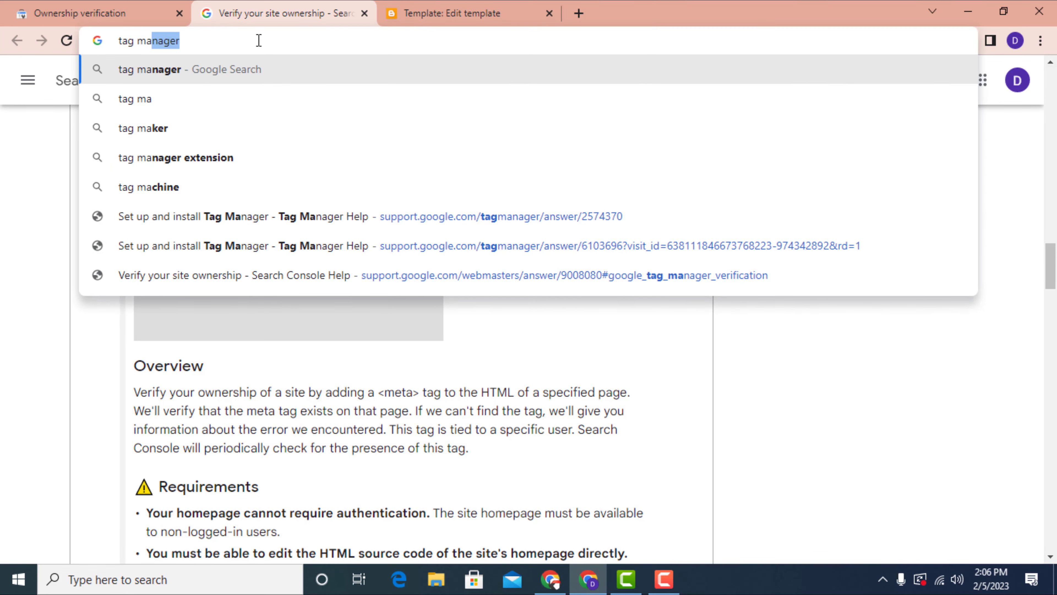
{"action": "type", "text": "nager"}
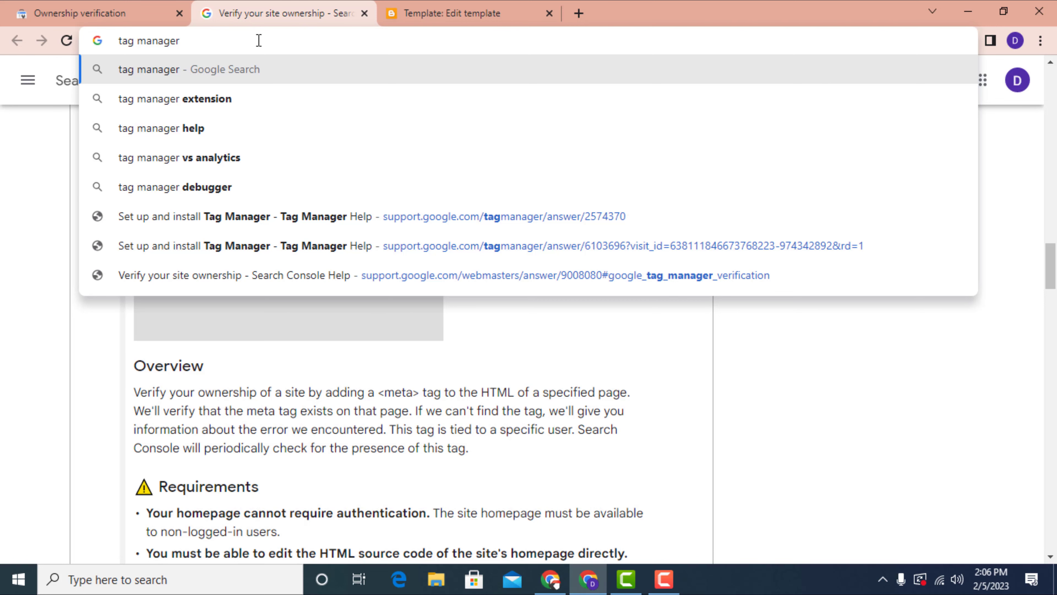
{"action": "key", "text": "Return"}
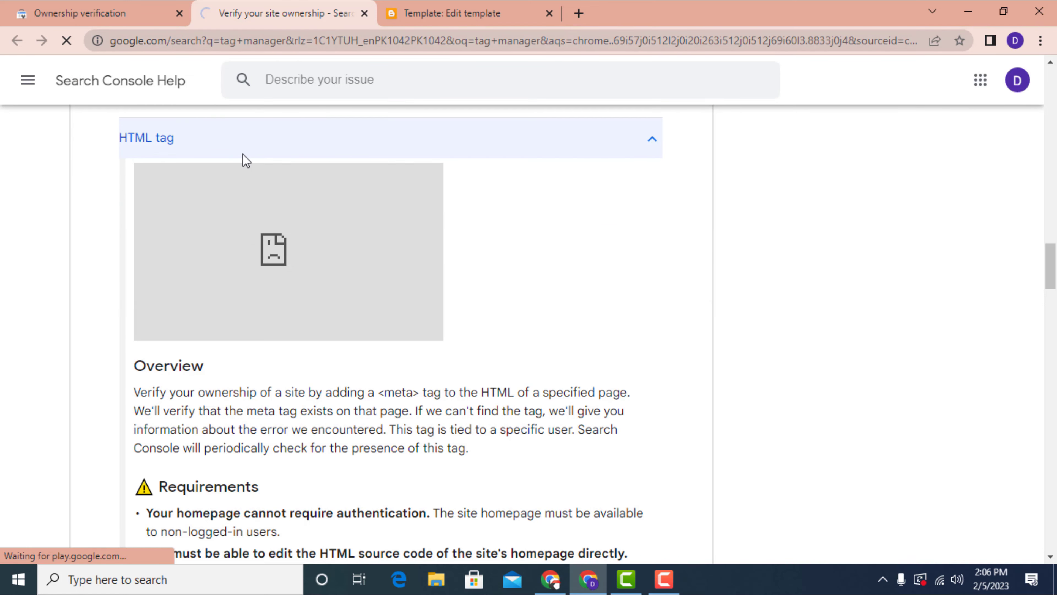
{"action": "left_click", "coordinate": [192, 230]}
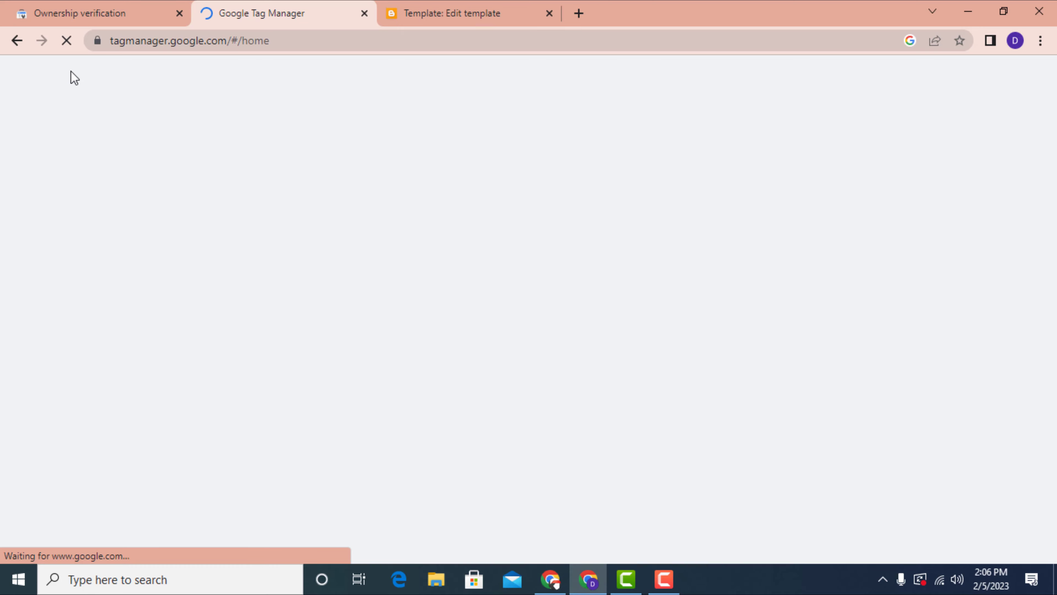
{"action": "left_click", "coordinate": [71, 13]}
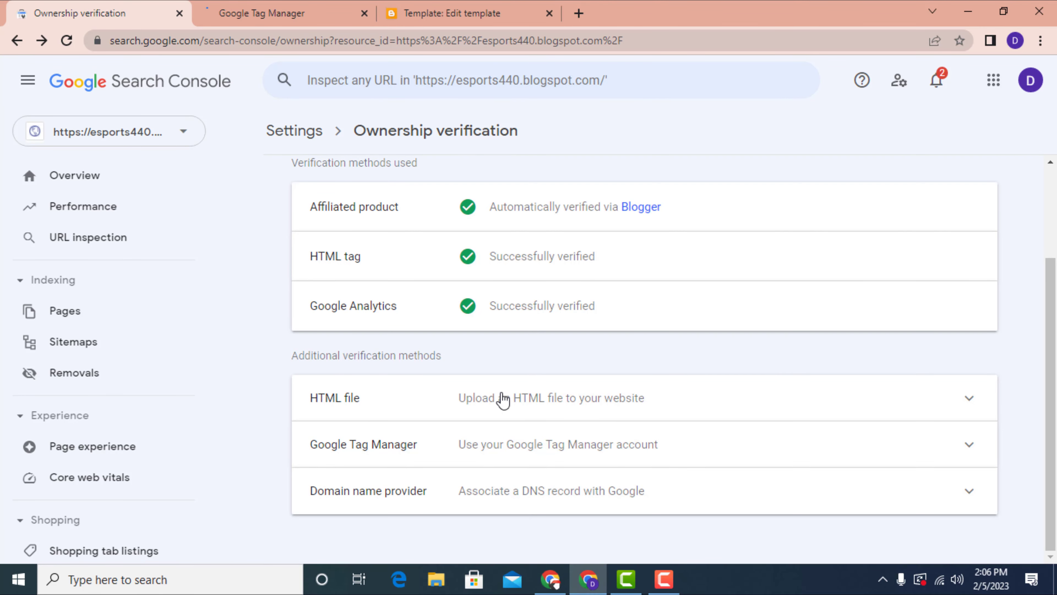
{"action": "left_click", "coordinate": [278, 13]}
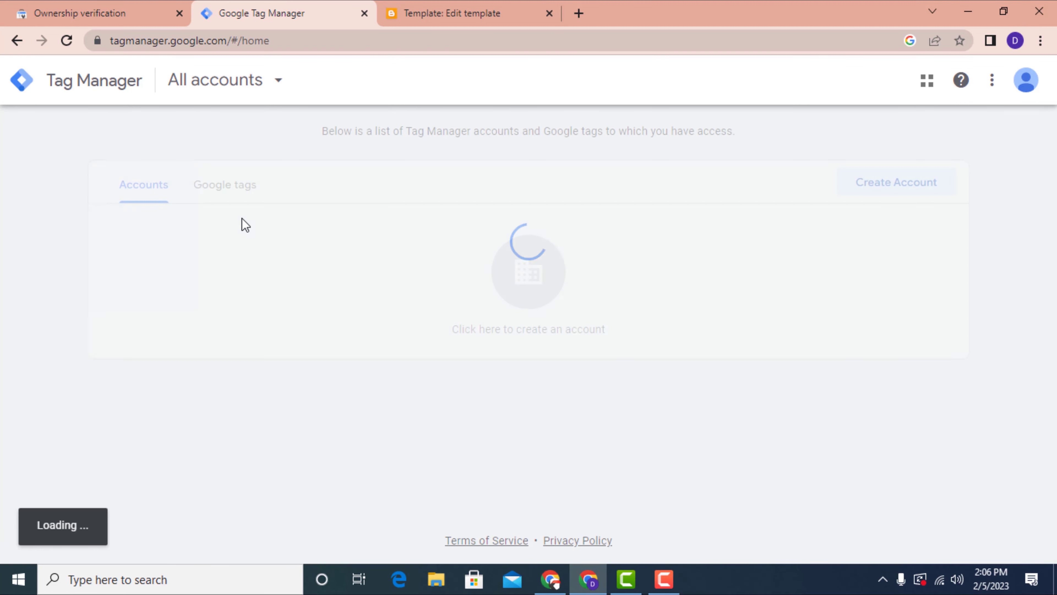
Start creating a new Tag Manager account and enter "E sports 440" as the account name.
{"action": "left_click", "coordinate": [885, 189]}
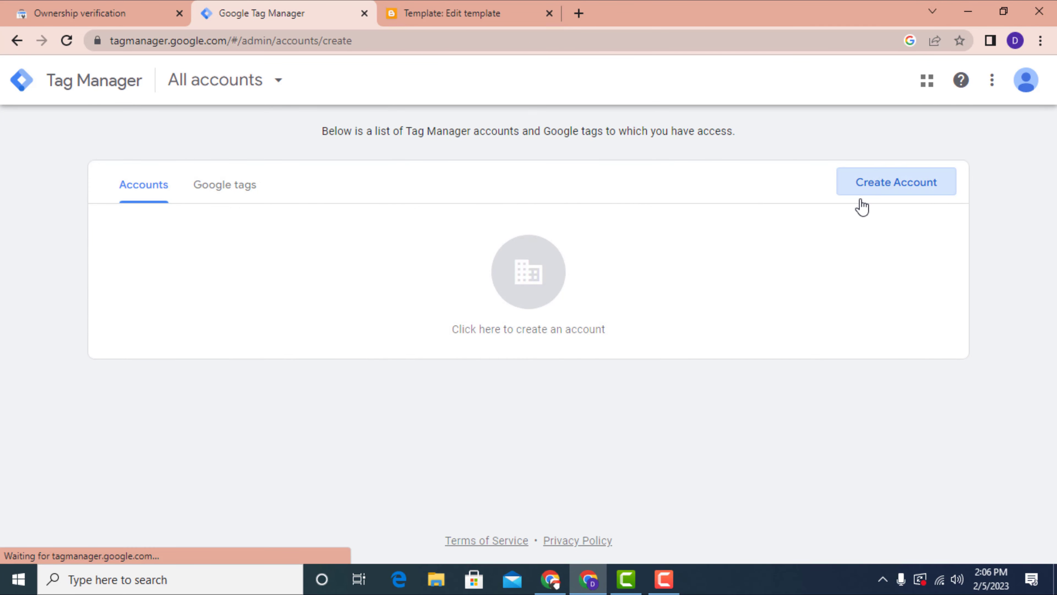
{"action": "left_click", "coordinate": [251, 307]}
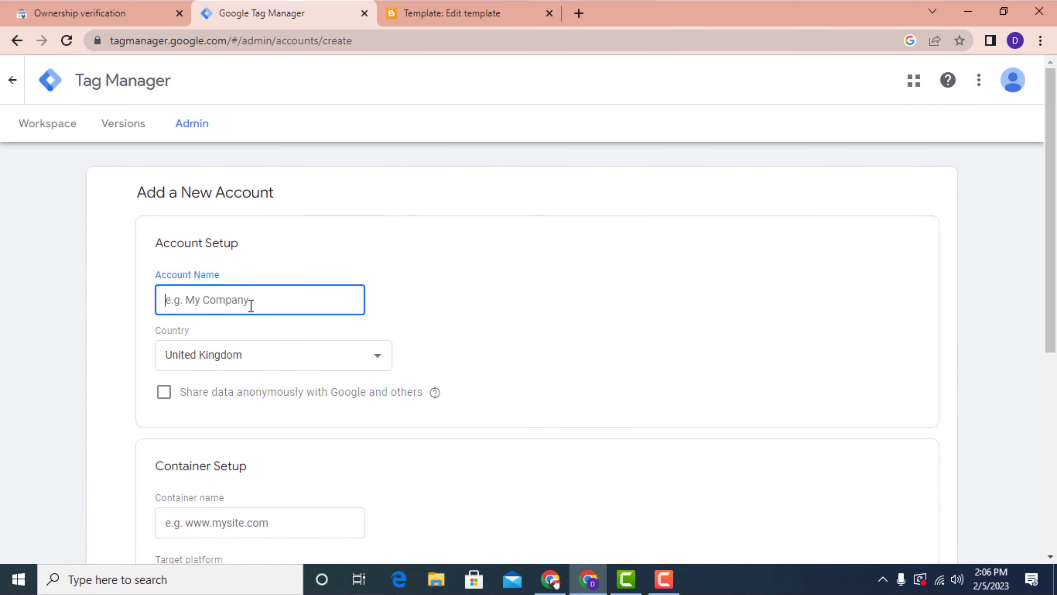
{"action": "type", "text": "E sports 440"}
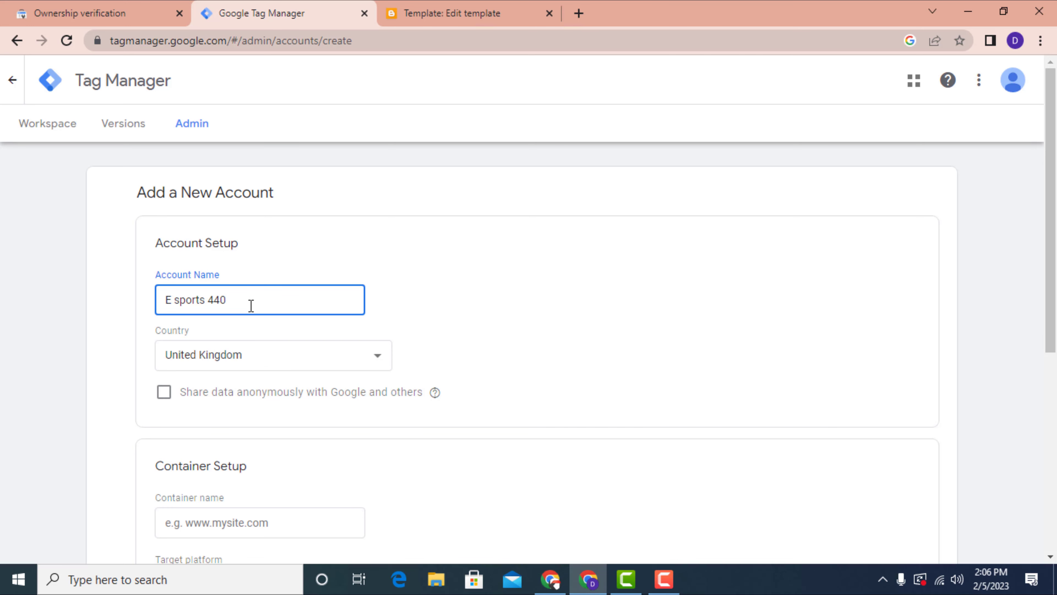